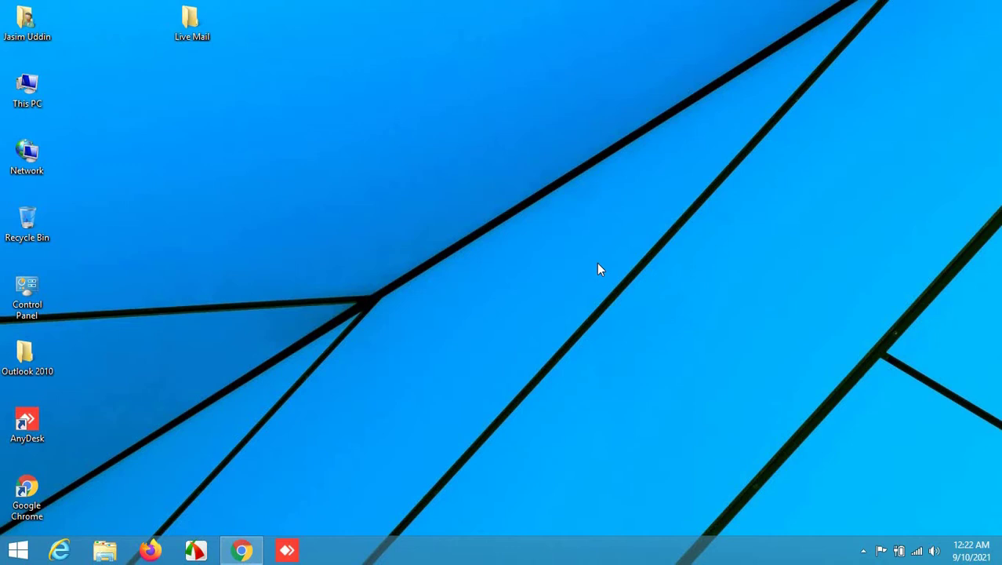
Search Google in Chrome for 'windows live mail 2012 download'.
click(242, 551)
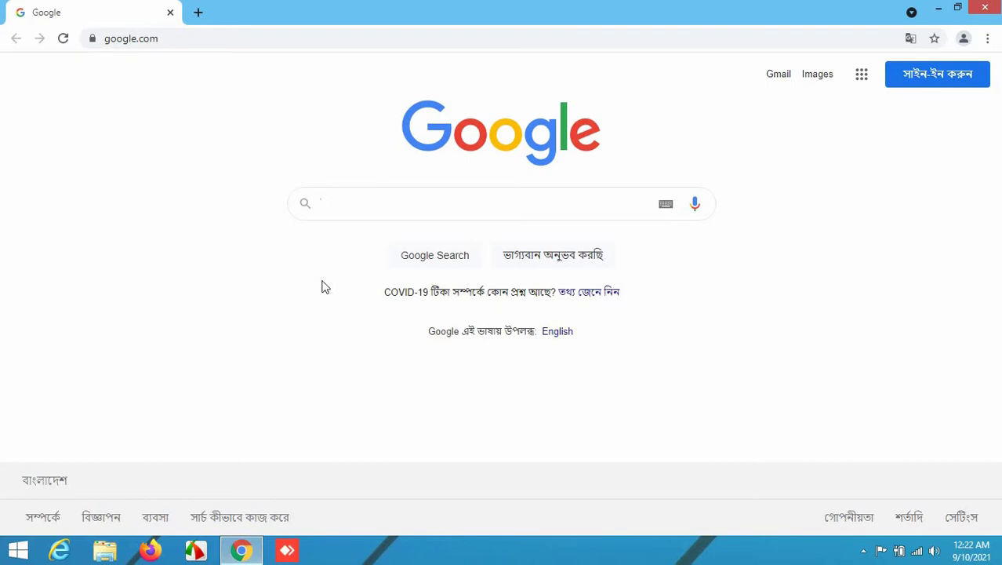
text(windo)
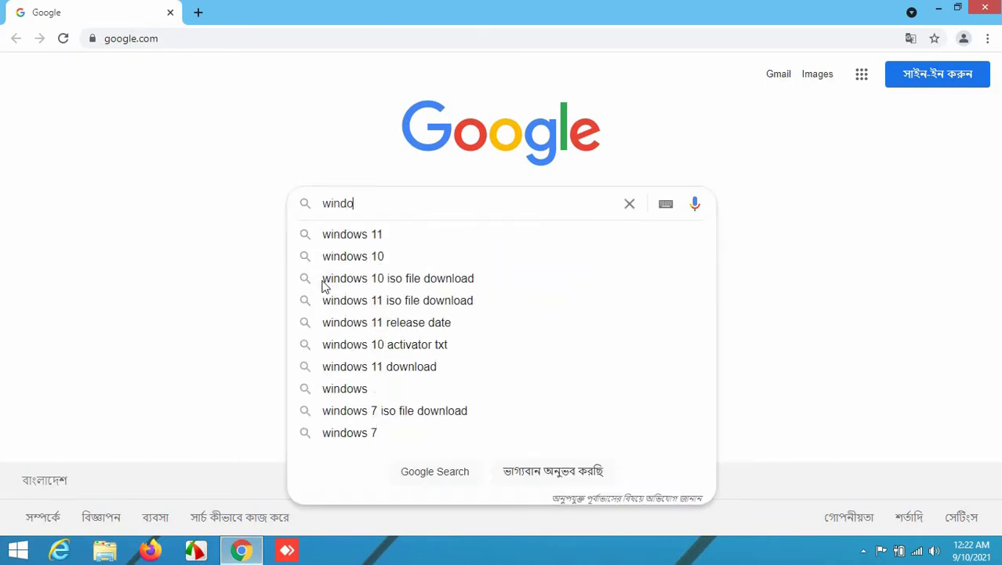
text(ws l)
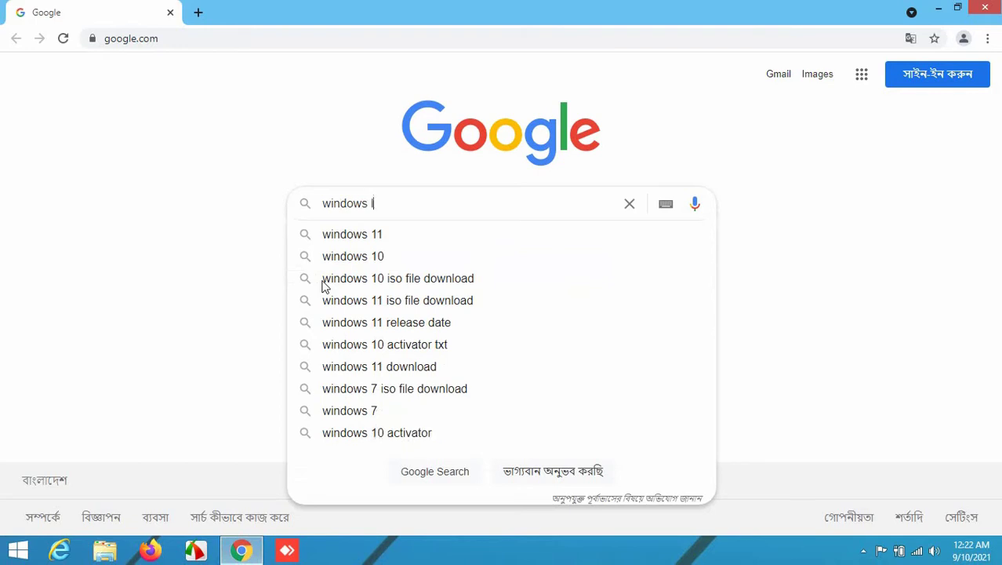
text(ive mai)
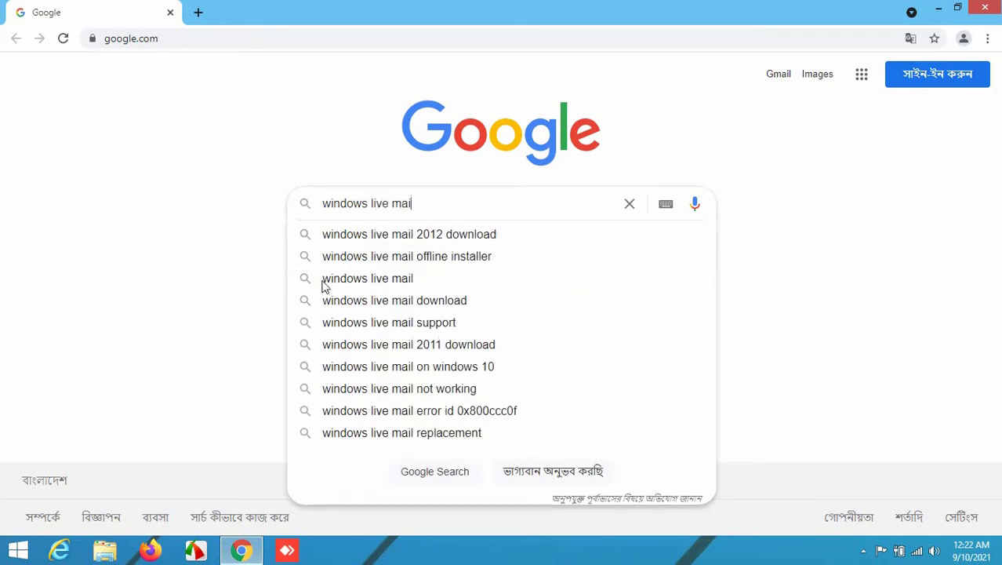
key(Down)
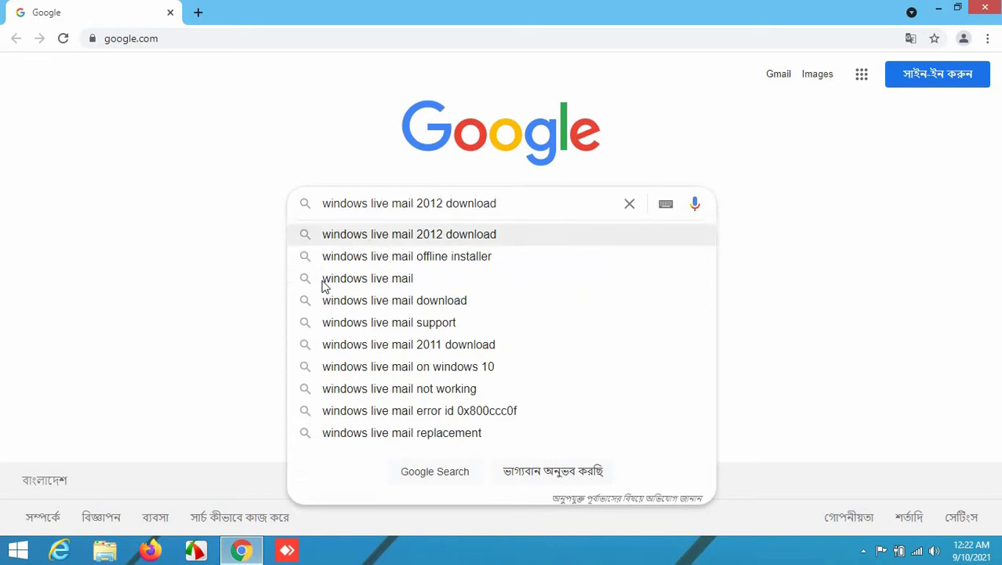
key(Return)
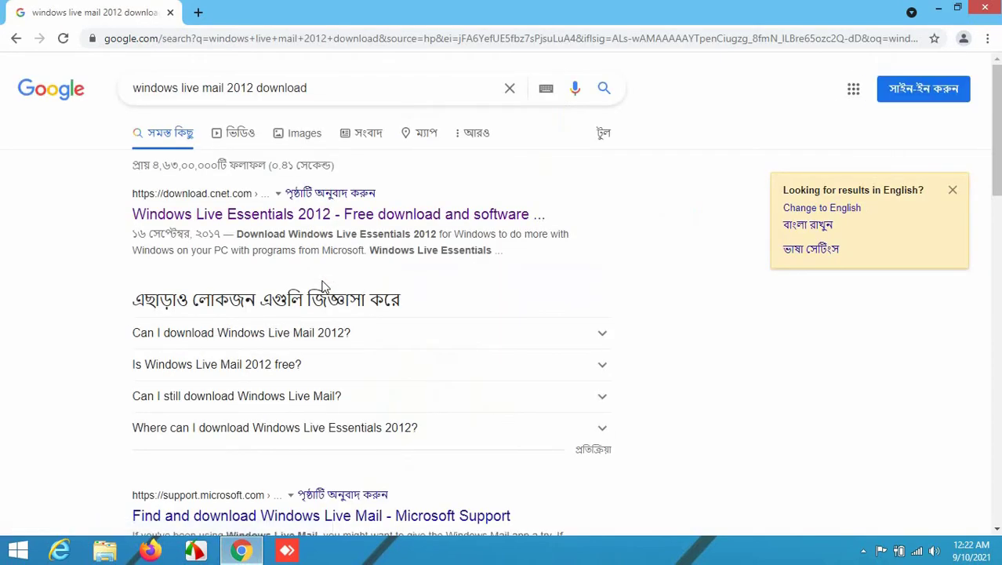
Download wlsetup-all (1).exe from CNET's Windows Live Essentials 2012 page and bring up its download options.
click(207, 223)
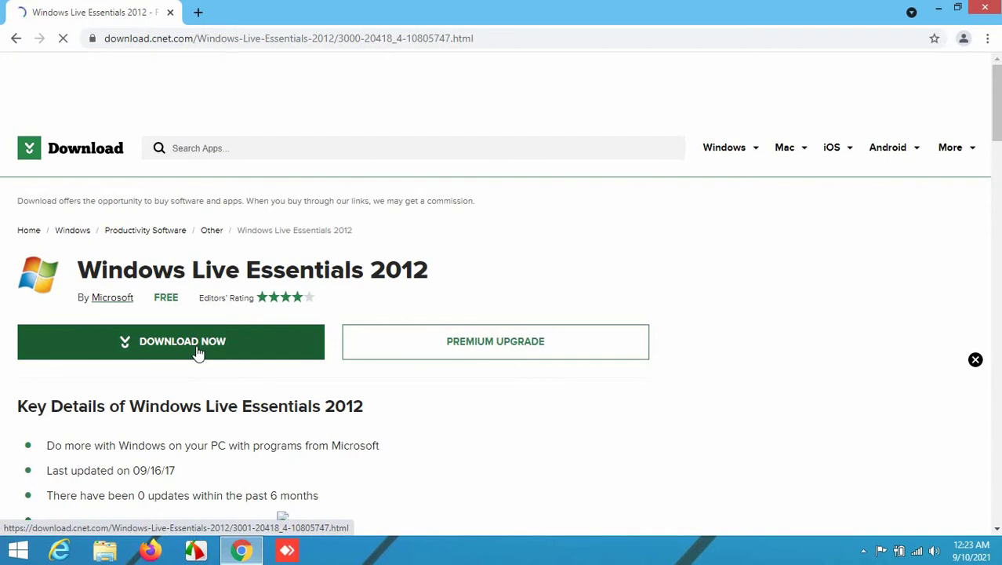
click(198, 353)
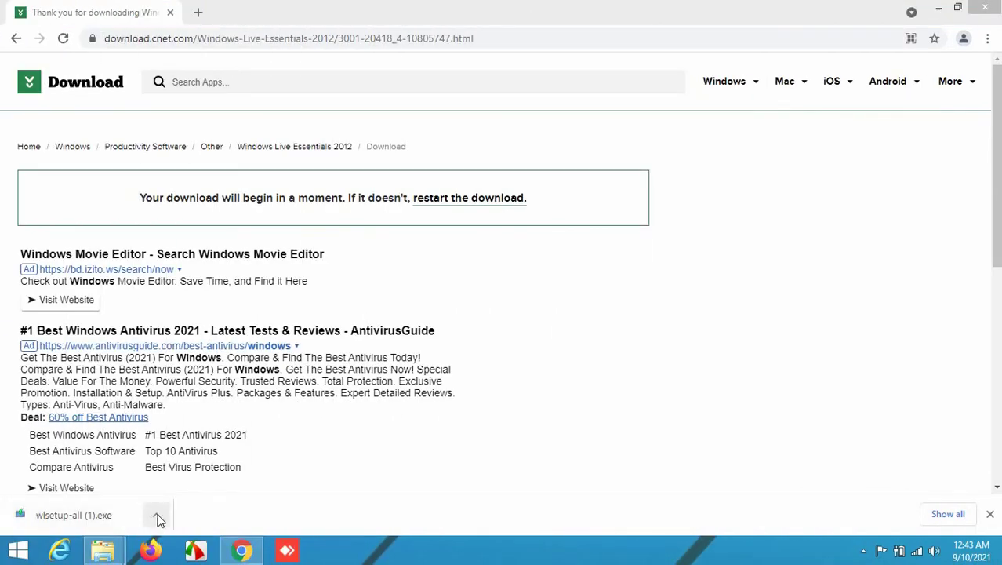
click(158, 520)
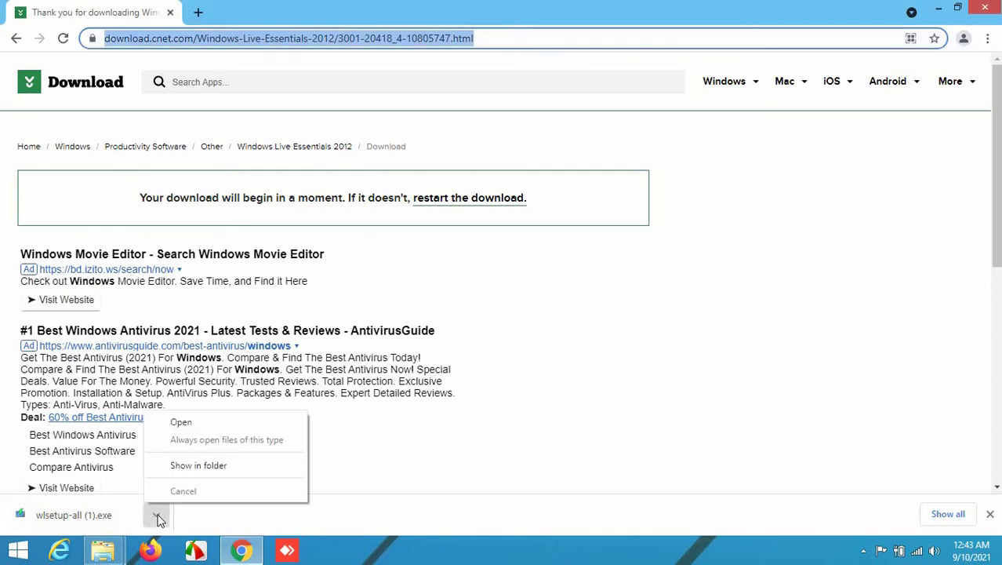
Show wlsetup-all (1) in the Downloads folder and run the Windows Essentials installer.
click(199, 467)
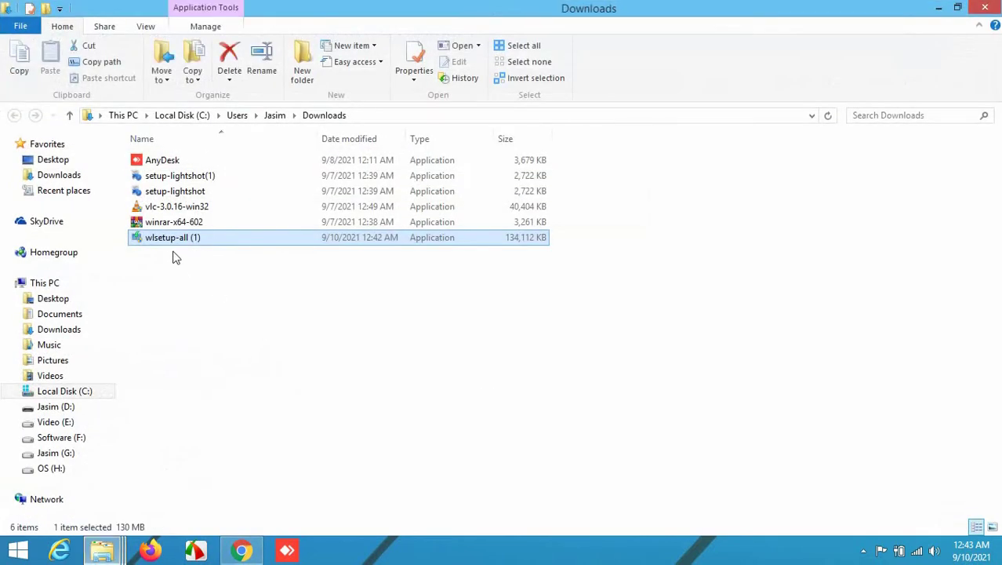
click(159, 280)
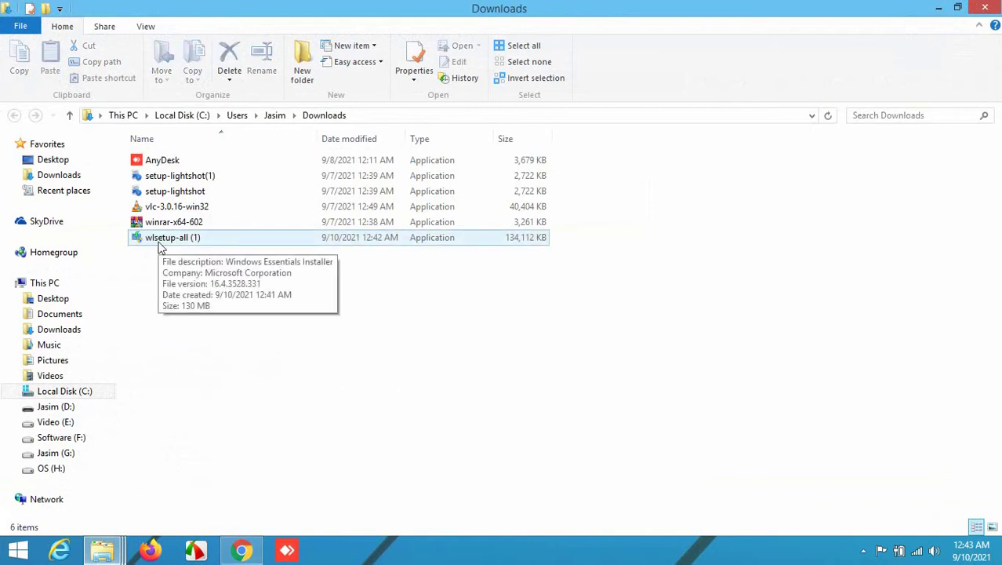
click(160, 248)
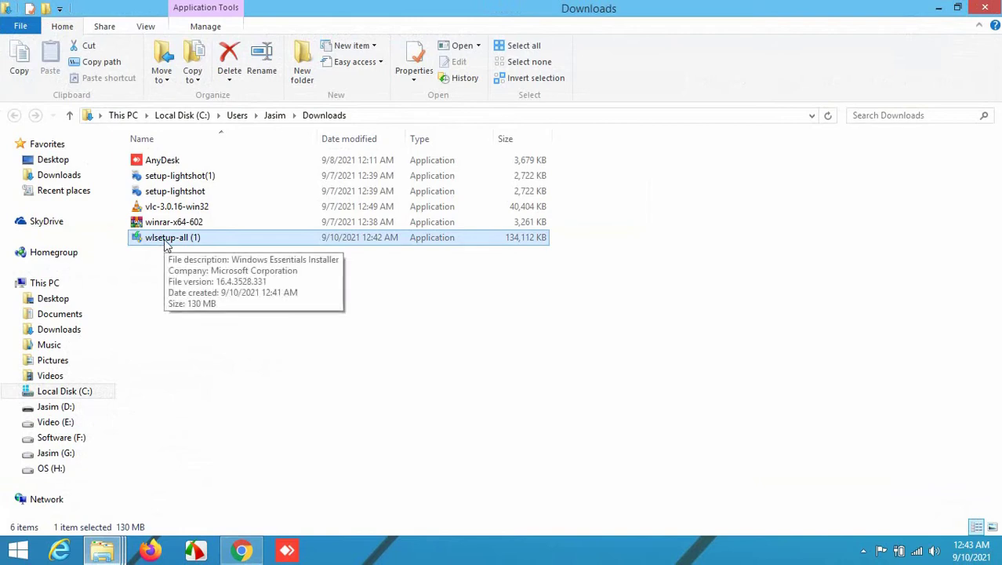
double_click(166, 240)
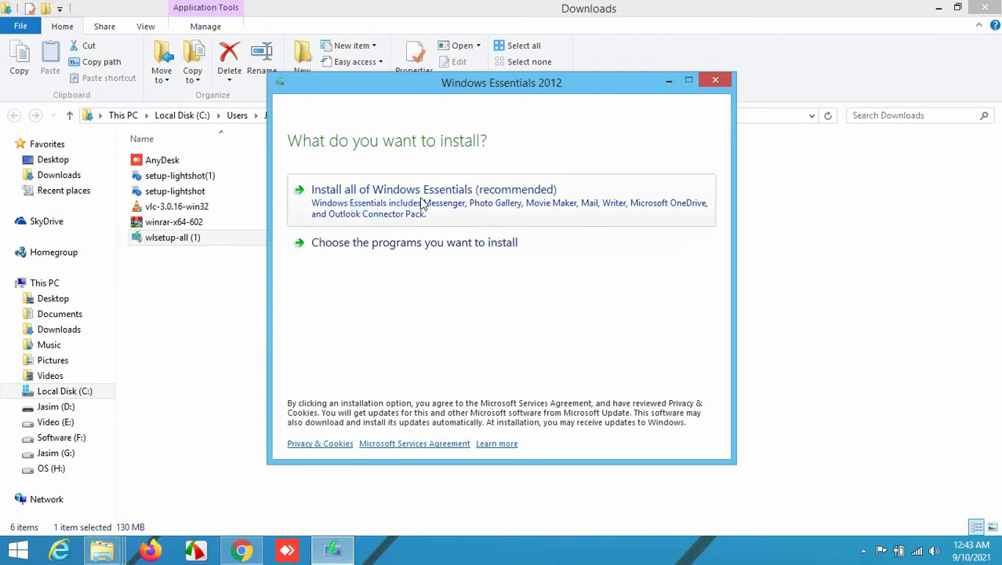
Choose only Mail, unchecking Writer, OneDrive, Messenger, and Photo Gallery and Movie Maker.
click(371, 248)
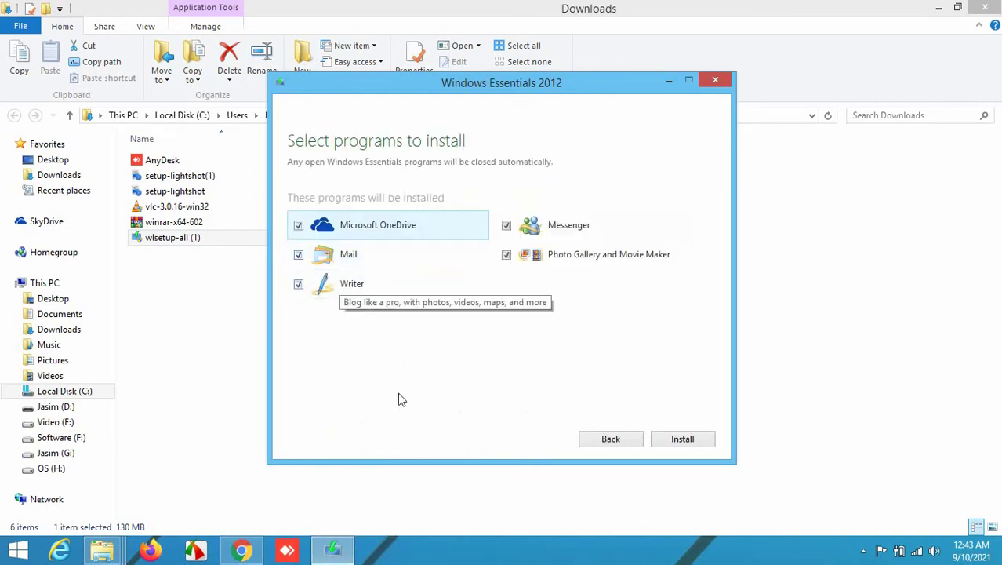
click(301, 286)
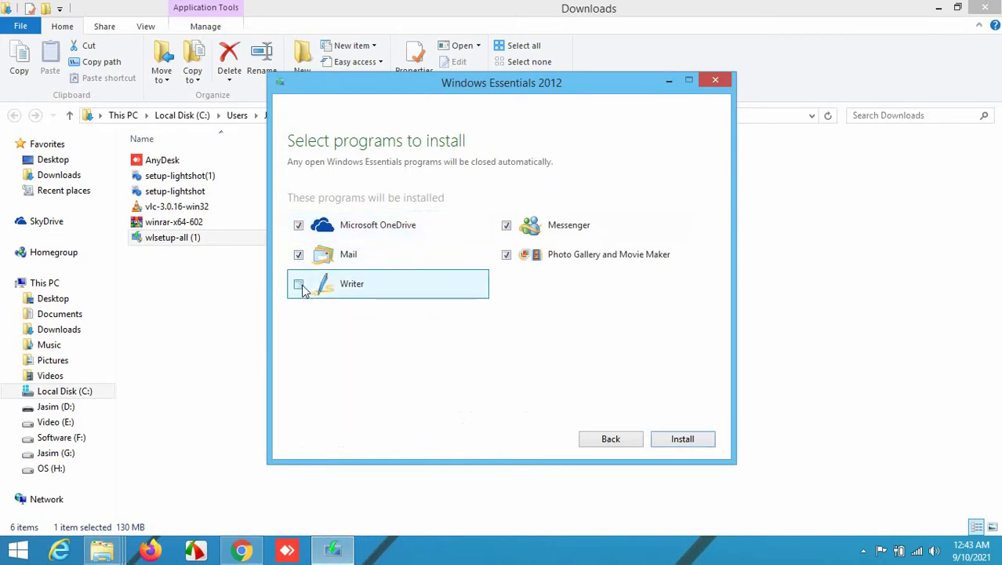
click(298, 225)
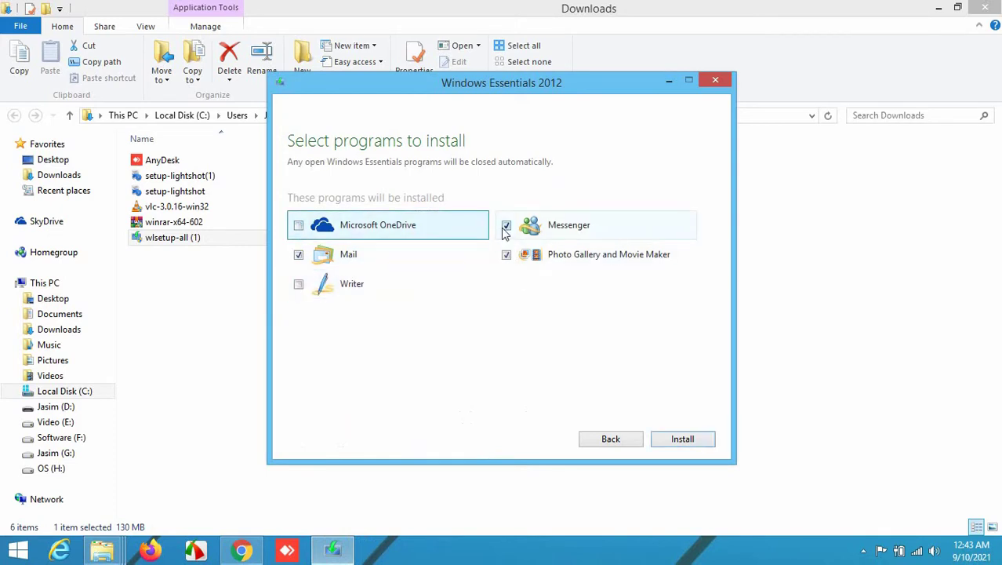
click(506, 225)
click(506, 254)
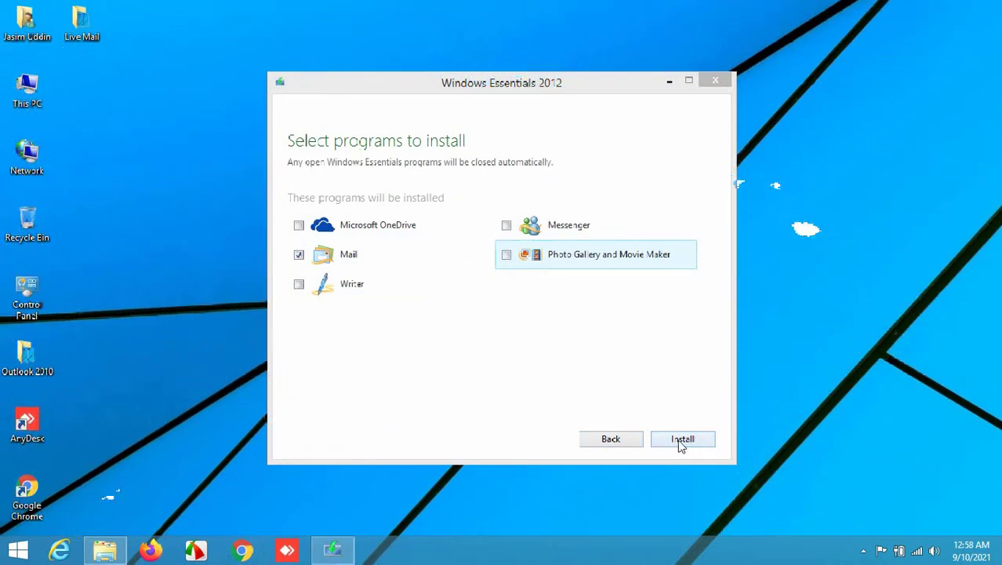
Install Mail with progress details shown, then close the finished installer.
click(679, 441)
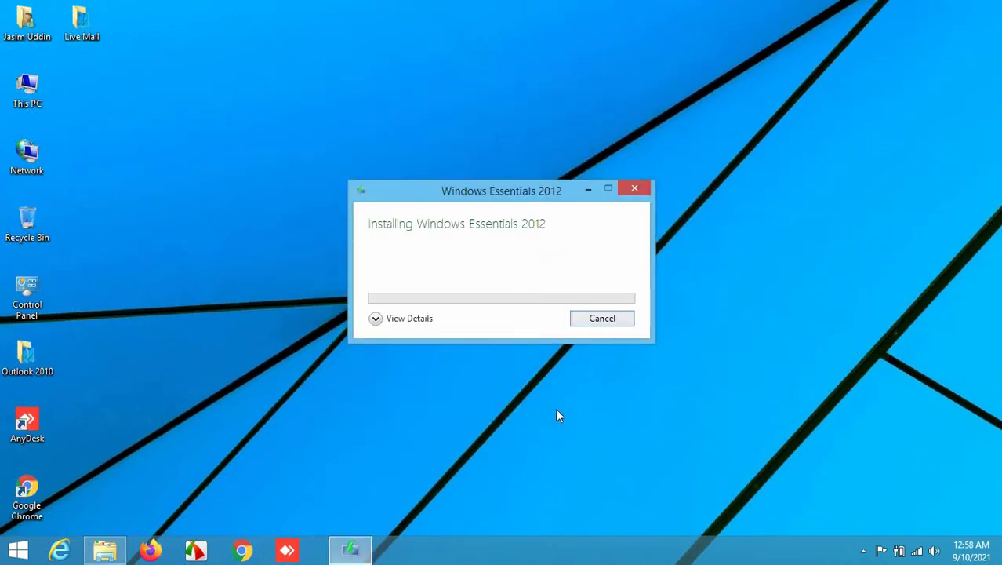
click(410, 328)
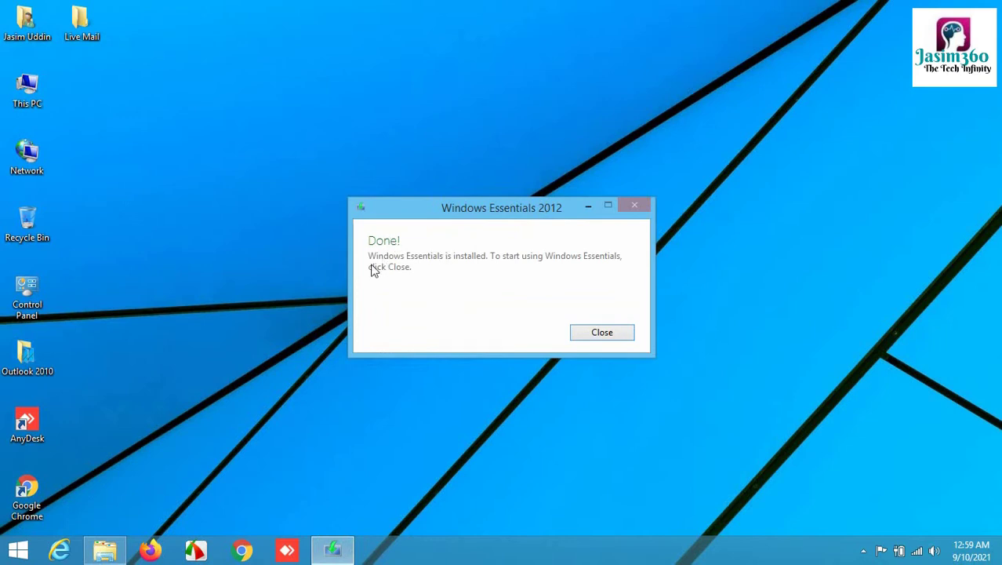
click(607, 333)
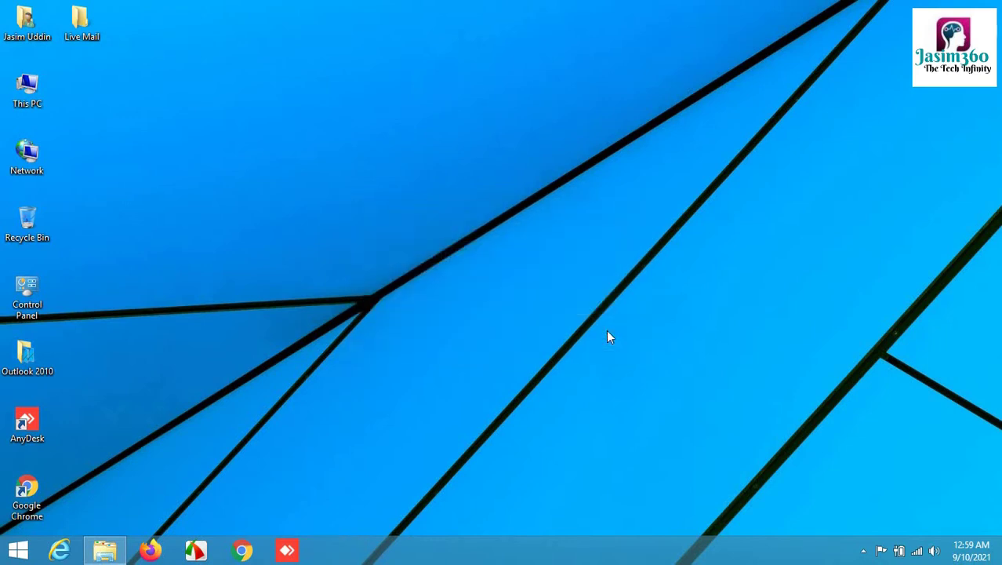
Search the Start screen's apps list for 'live'.
click(20, 555)
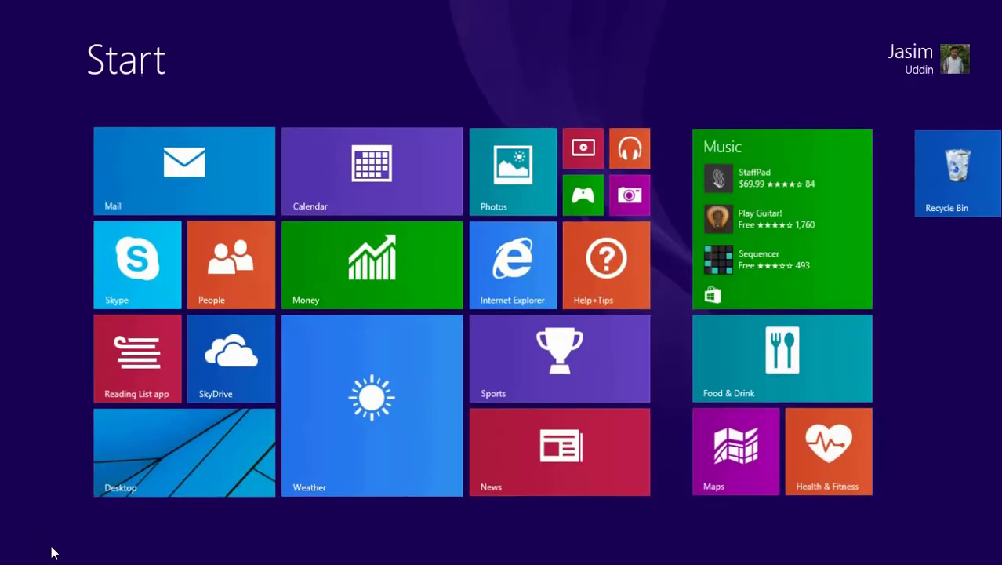
click(99, 527)
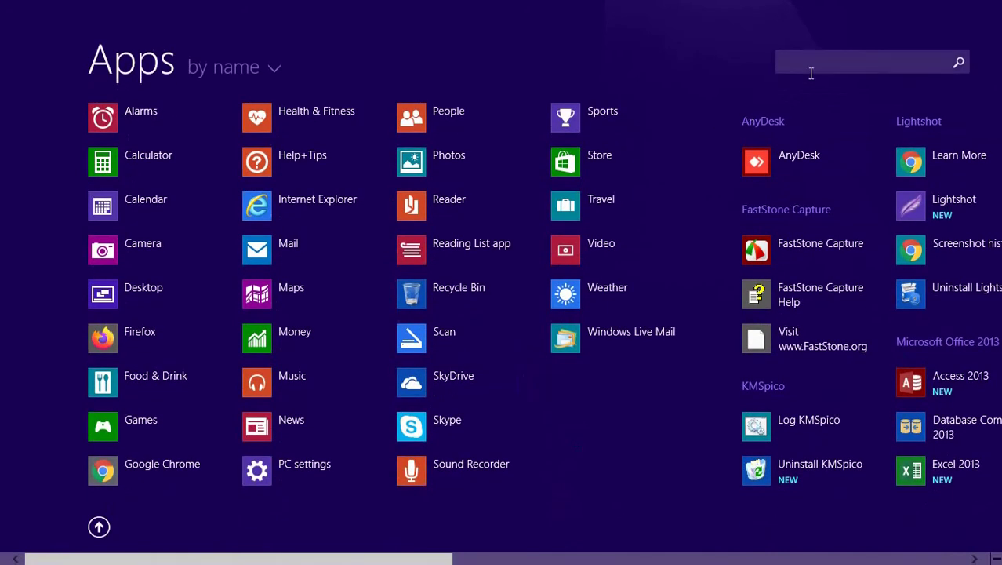
click(811, 71)
text(live)
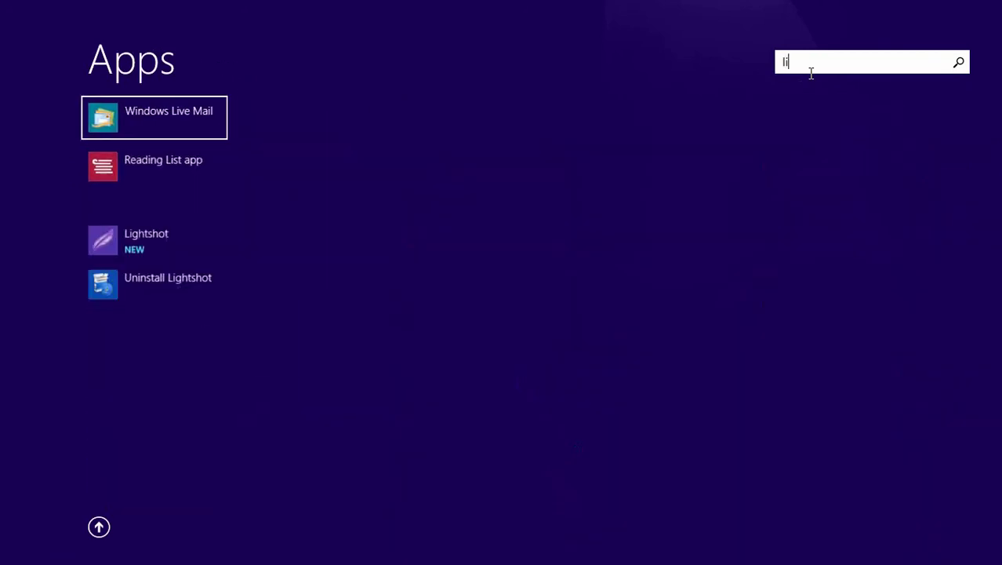
Pin Windows Live Mail to the taskbar and return to the desktop.
right_click(156, 118)
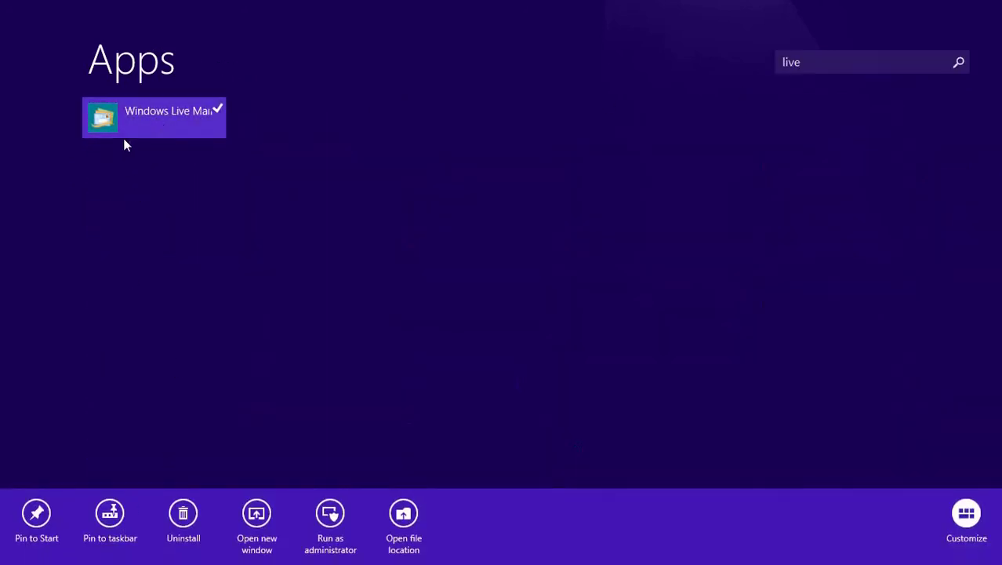
click(107, 518)
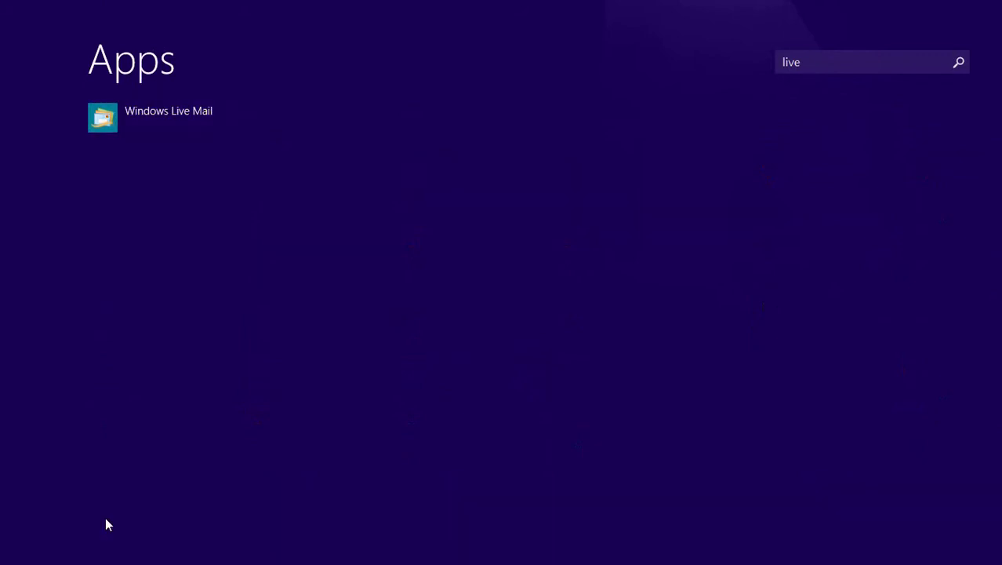
click(99, 527)
click(161, 454)
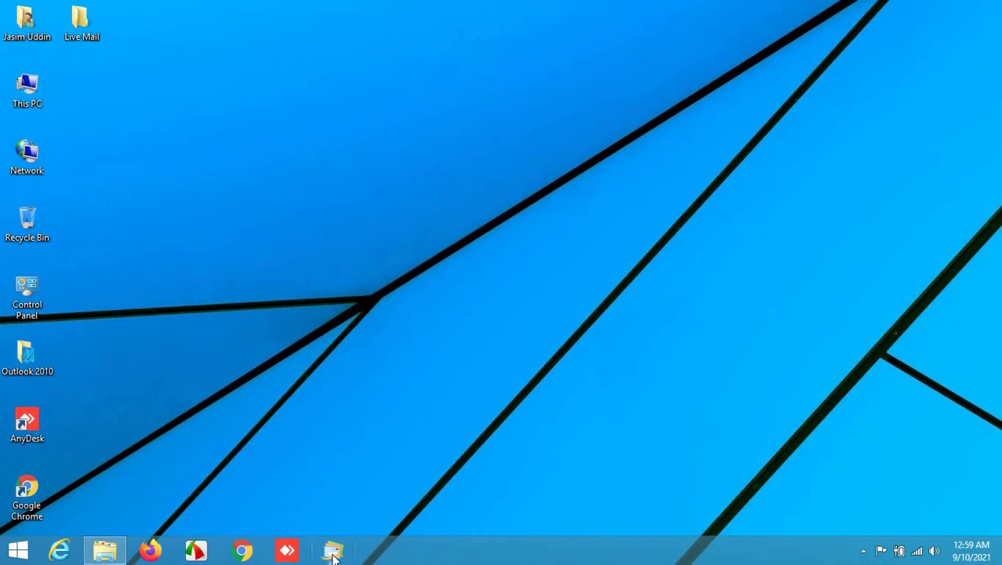
Launch Windows Live Mail and start adding a new Email Account from the Accounts dialog.
click(332, 552)
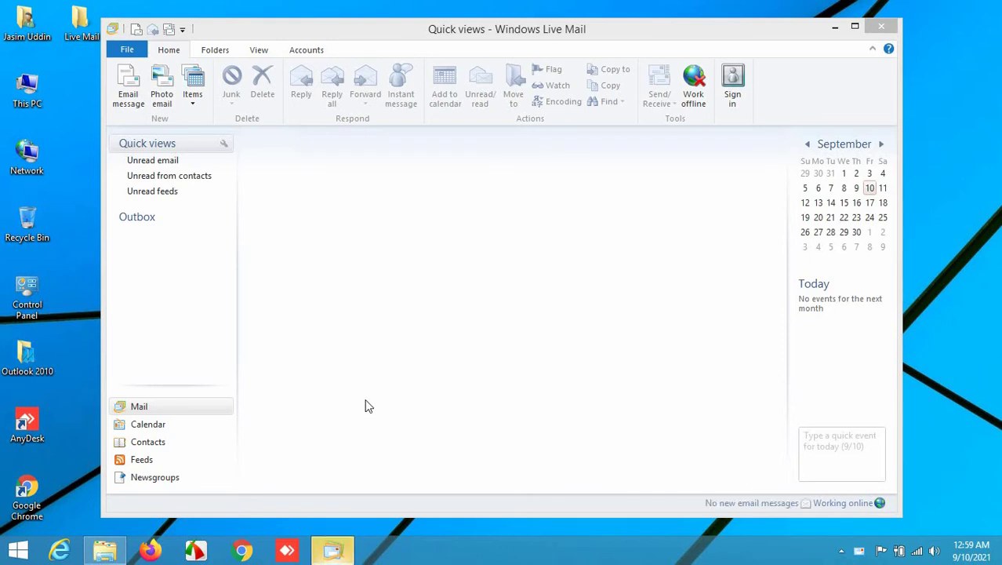
click(131, 51)
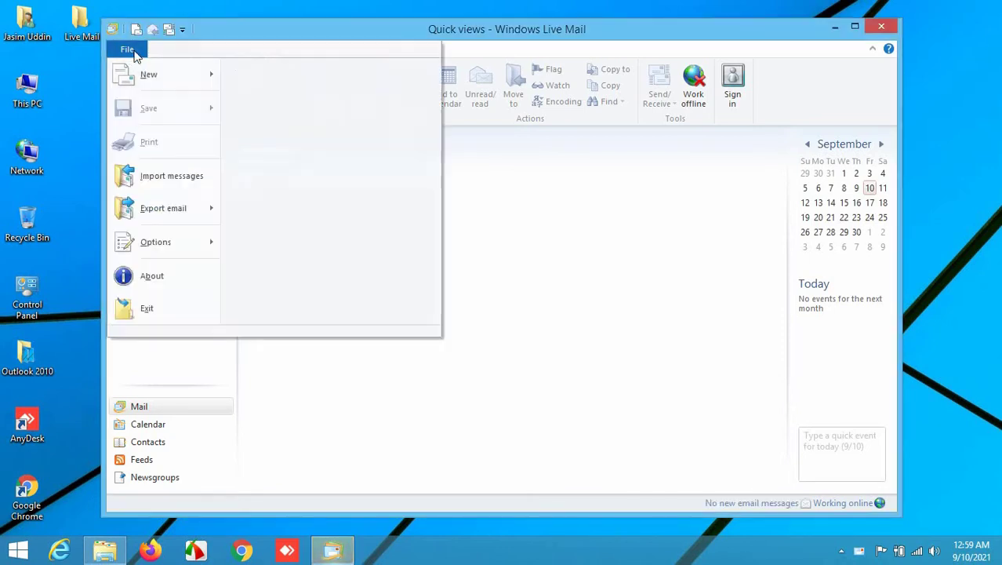
mouse_move(194, 222)
mouse_move(183, 247)
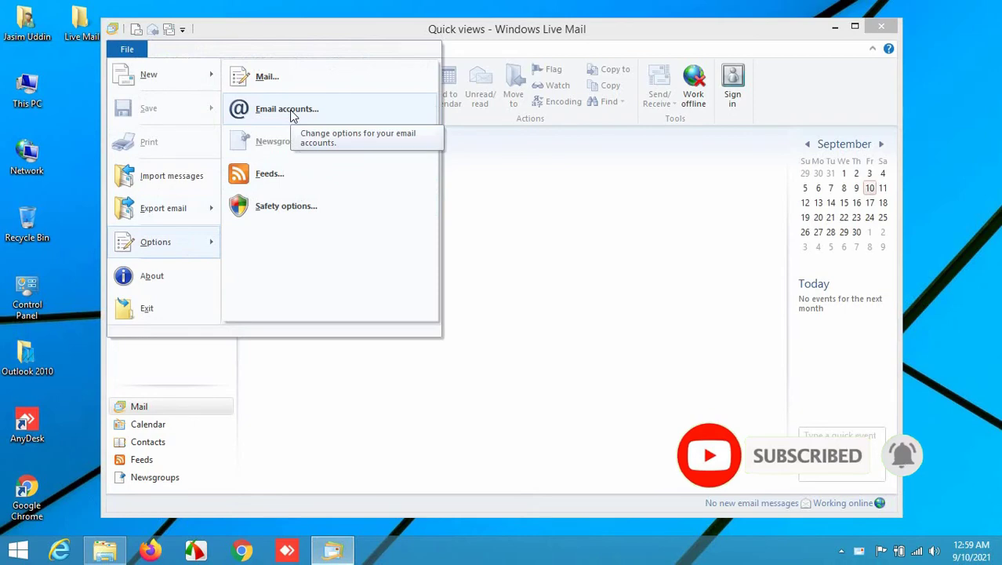
click(291, 116)
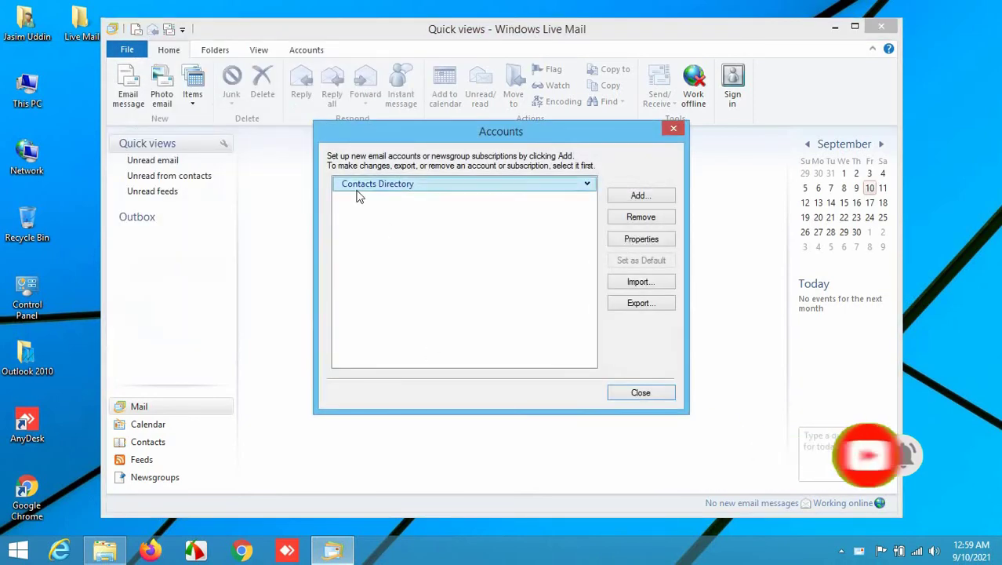
click(637, 196)
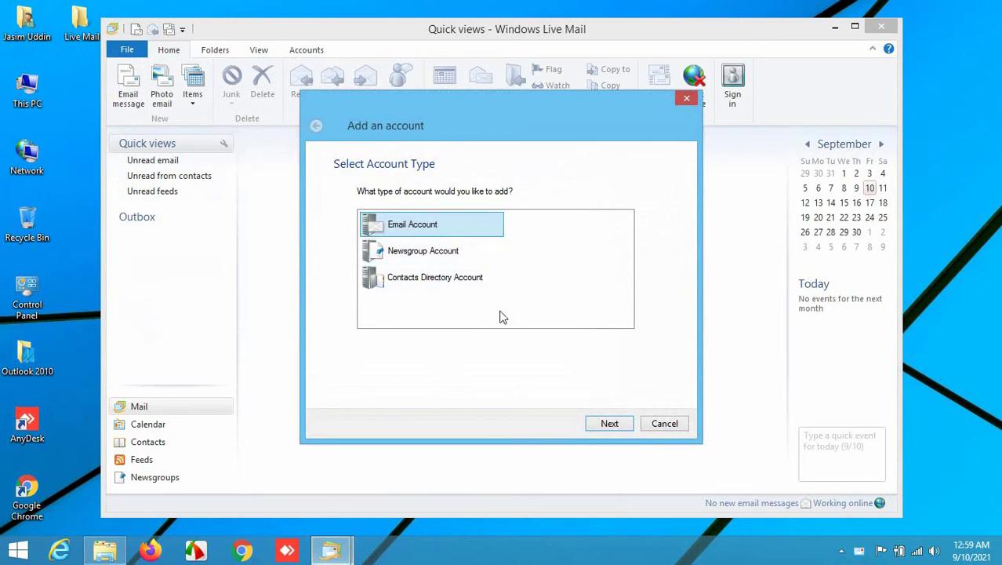
click(613, 424)
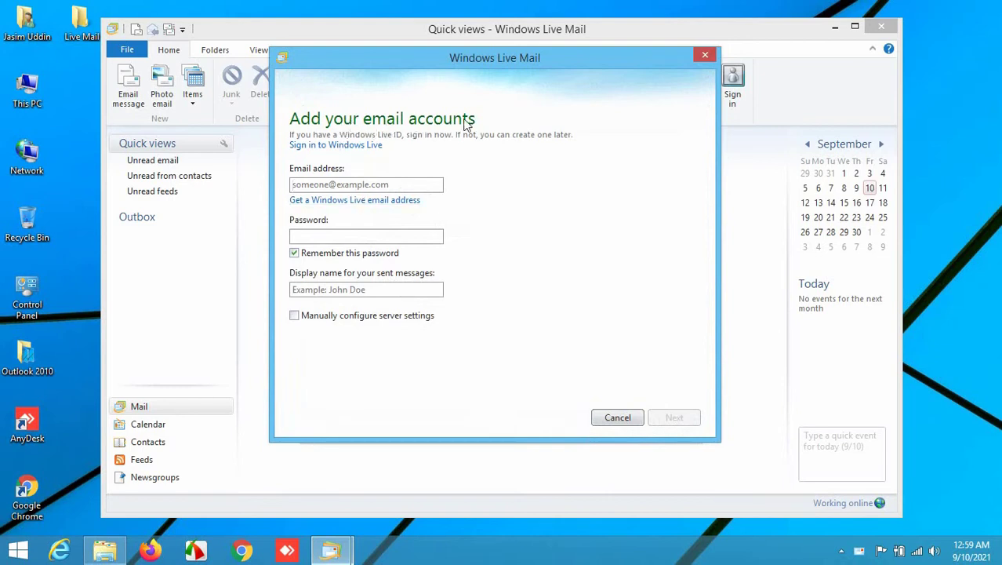
Enter the account's email address and password, then continue to server settings.
click(343, 186)
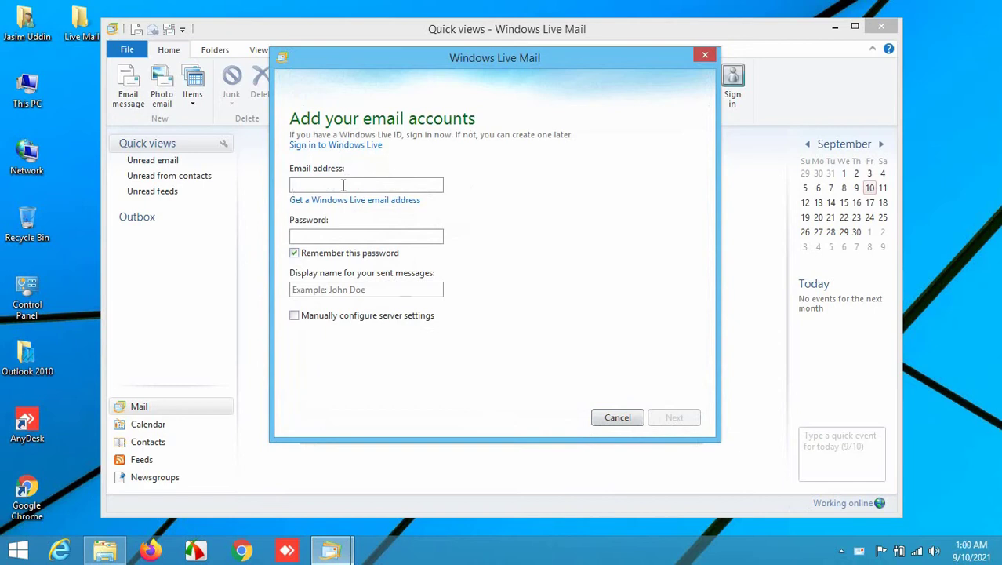
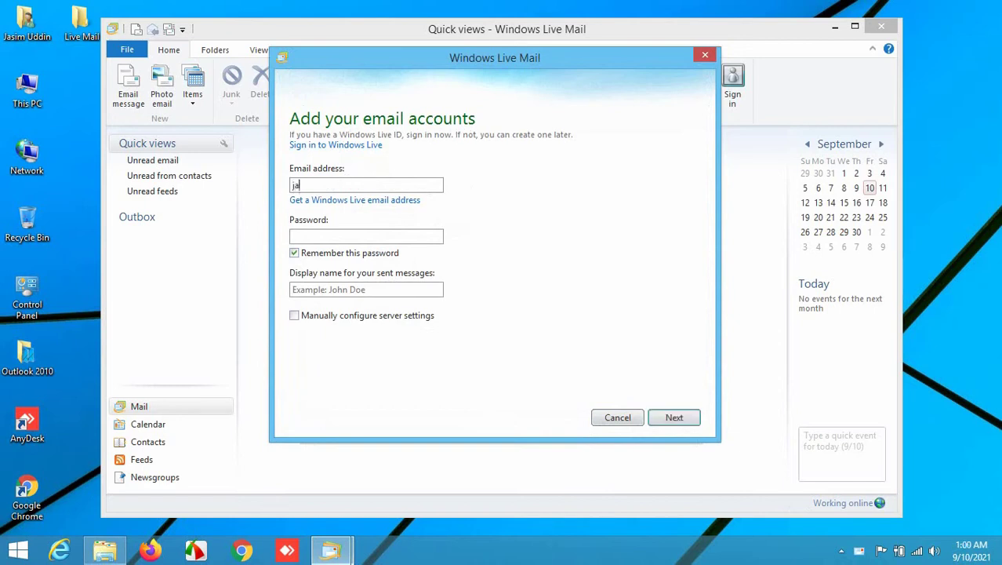
click(347, 237)
text(•••••••••)
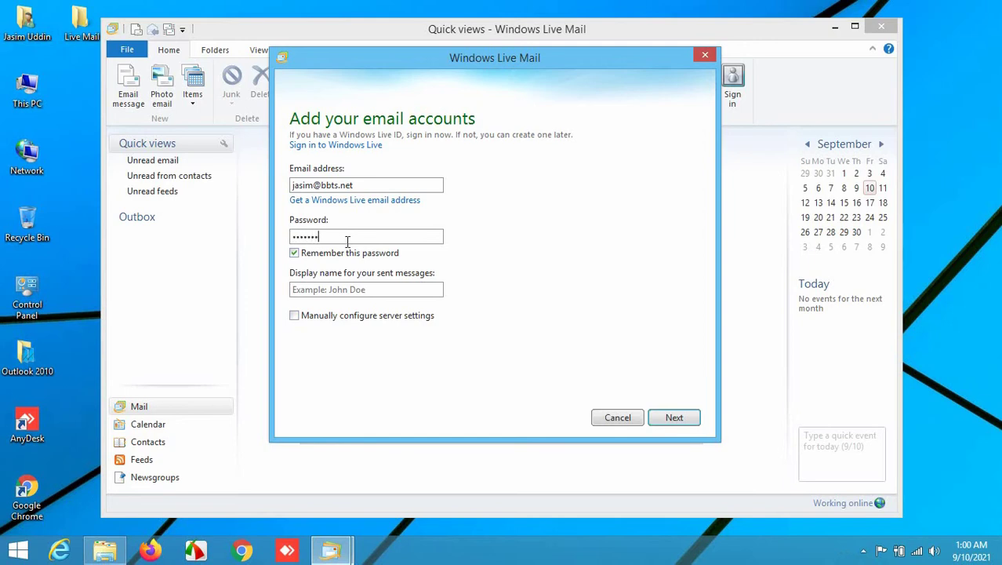
text(••)
click(675, 418)
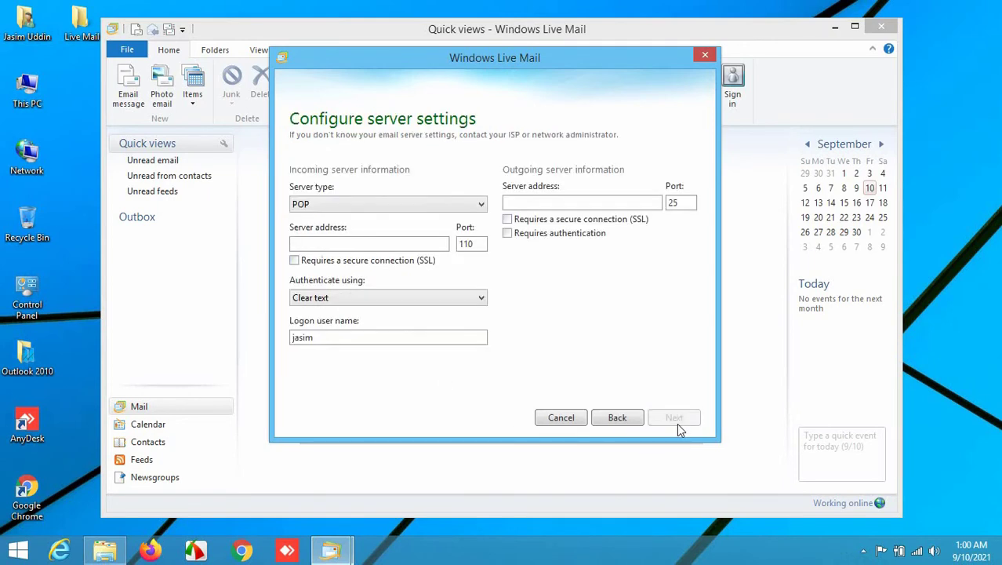
Set mail.bbts.net as the incoming and outgoing server and add the account.
click(387, 248)
text(mail.)
text(bbts.net)
text(ma)
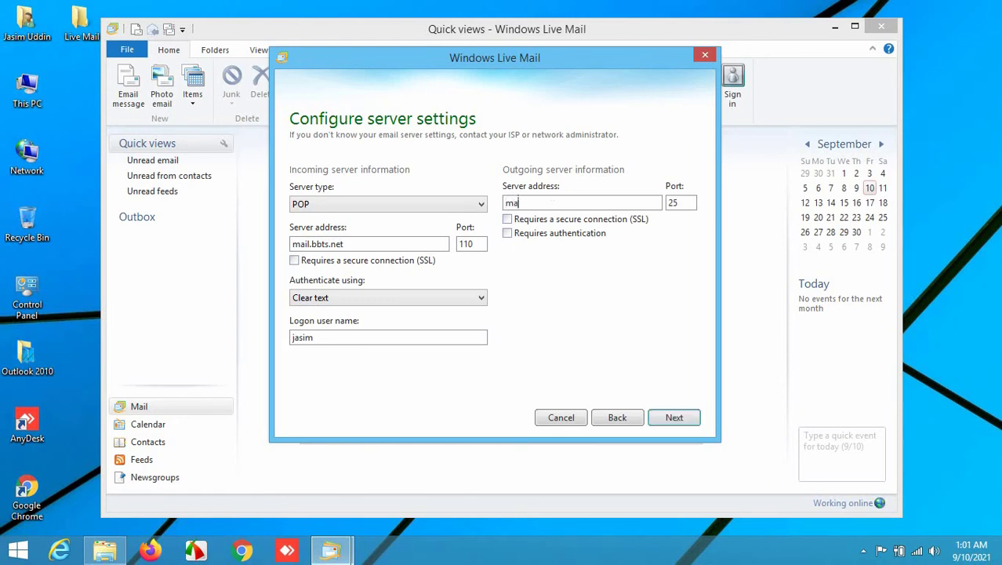
text(il.bbts.net)
click(684, 422)
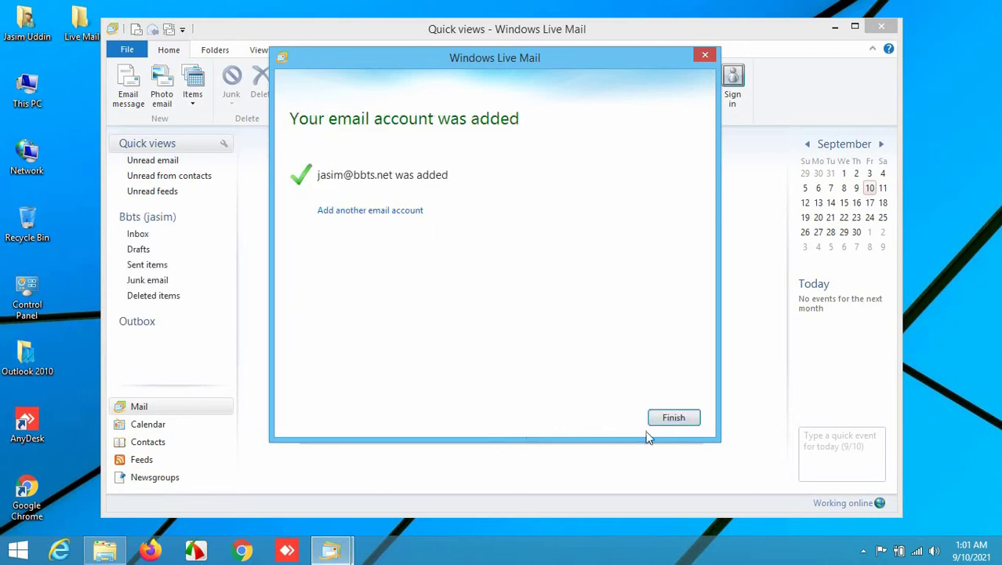
Finish setup, close Accounts, maximise the inbox, dismiss the junk-mail notice, and open the File menu.
click(671, 419)
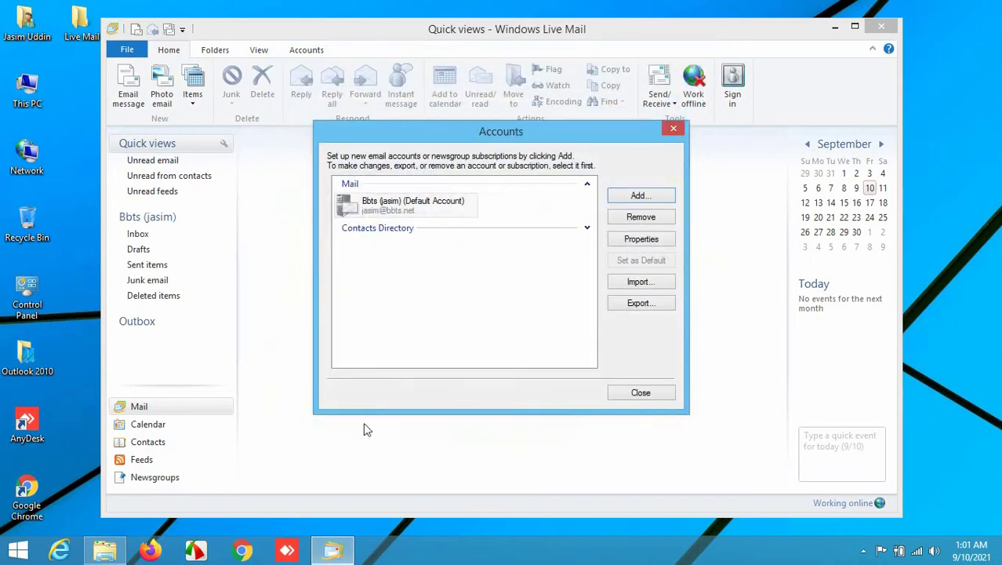
click(637, 390)
double_click(483, 34)
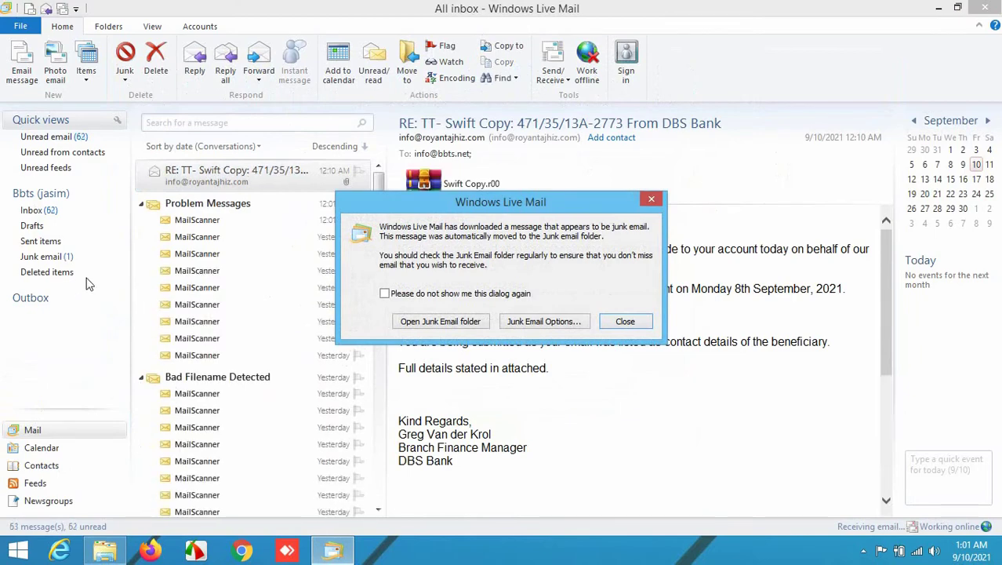
click(38, 197)
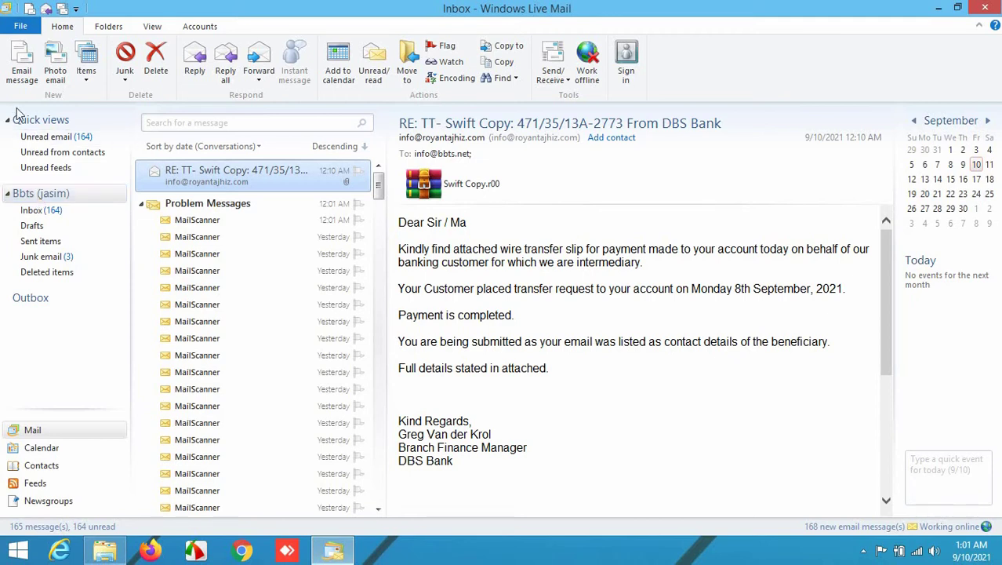
click(22, 28)
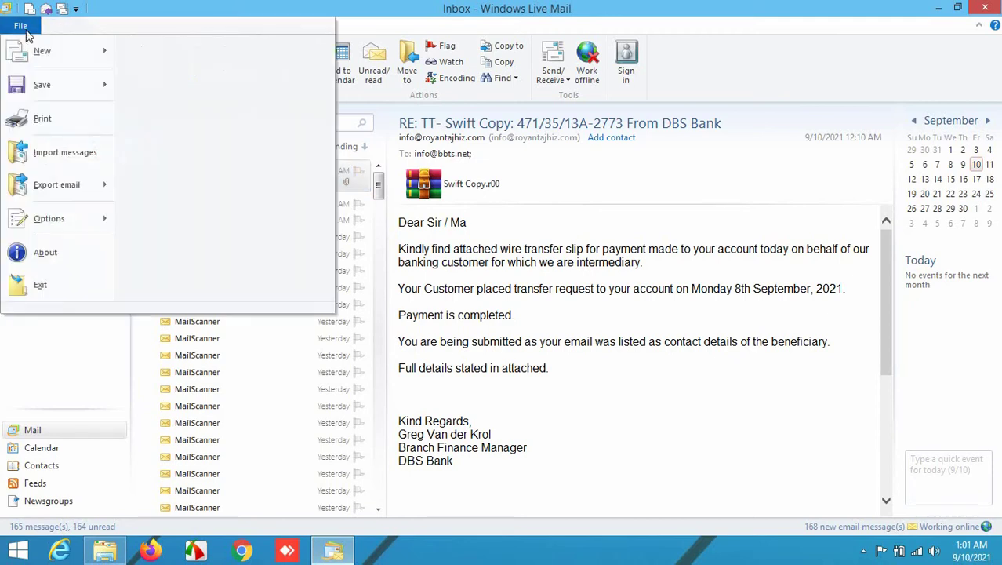
mouse_move(65, 226)
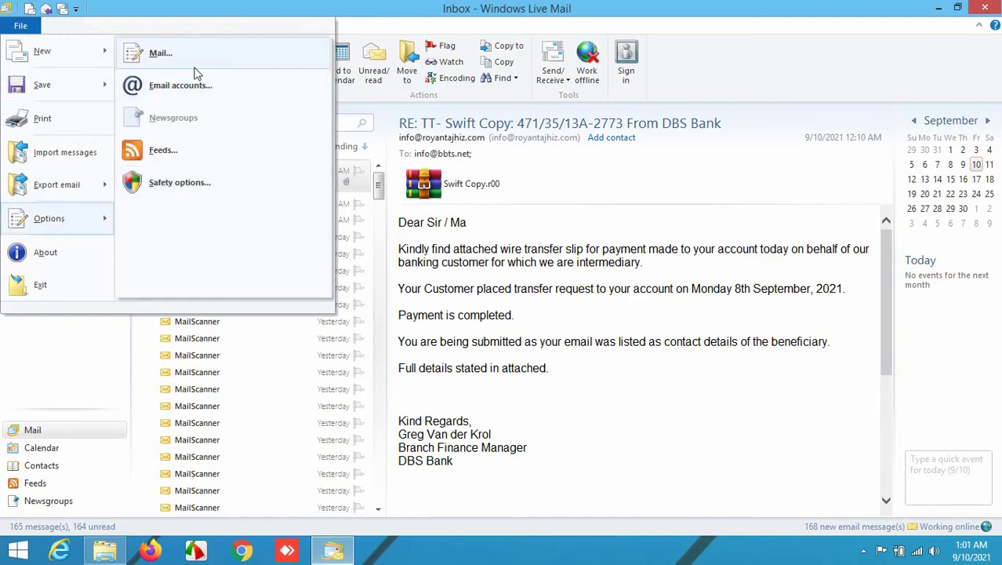
From Mail options, go Advanced > Maintenance > Store Folder to view the store location.
click(168, 55)
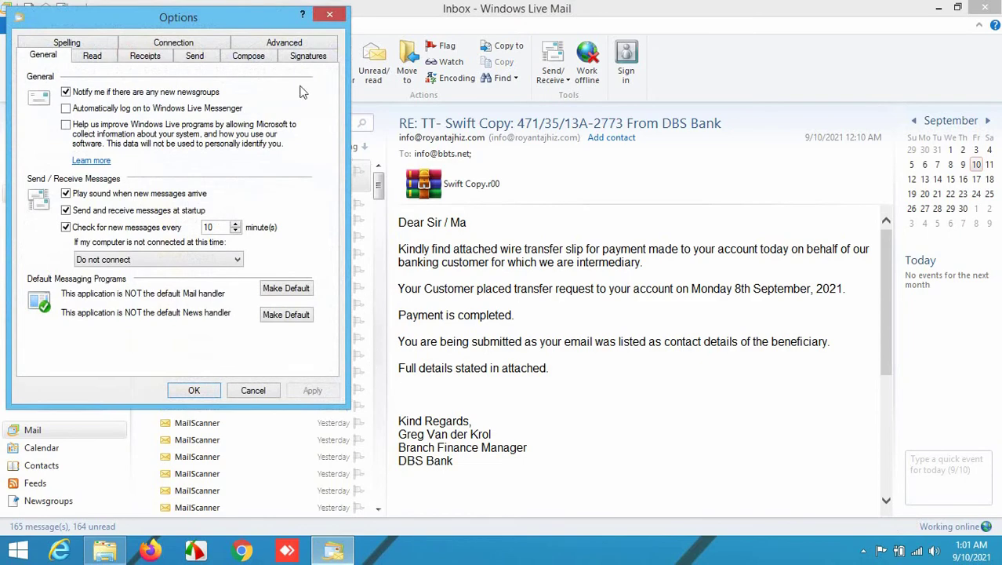
drag(253, 17, 527, 127)
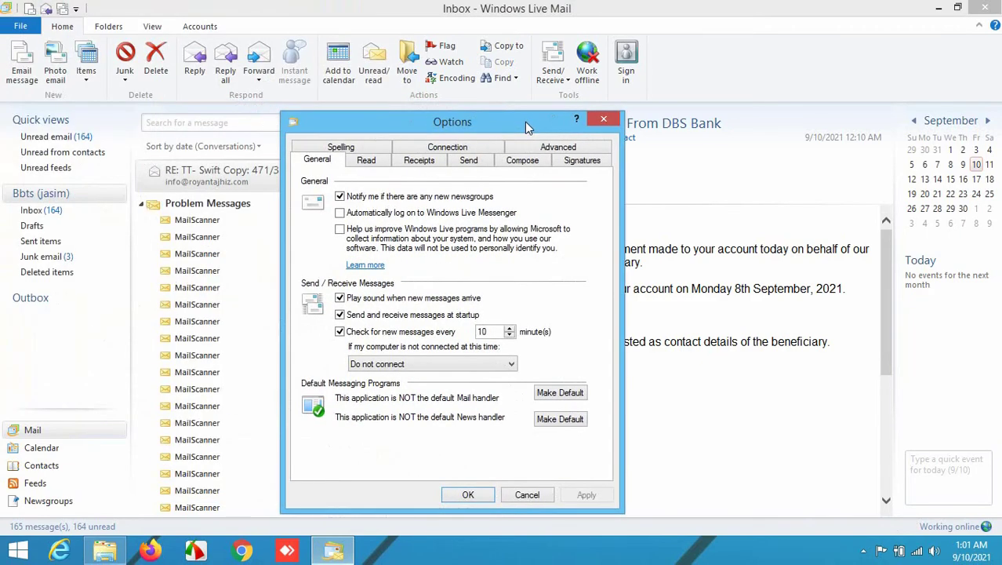
click(541, 149)
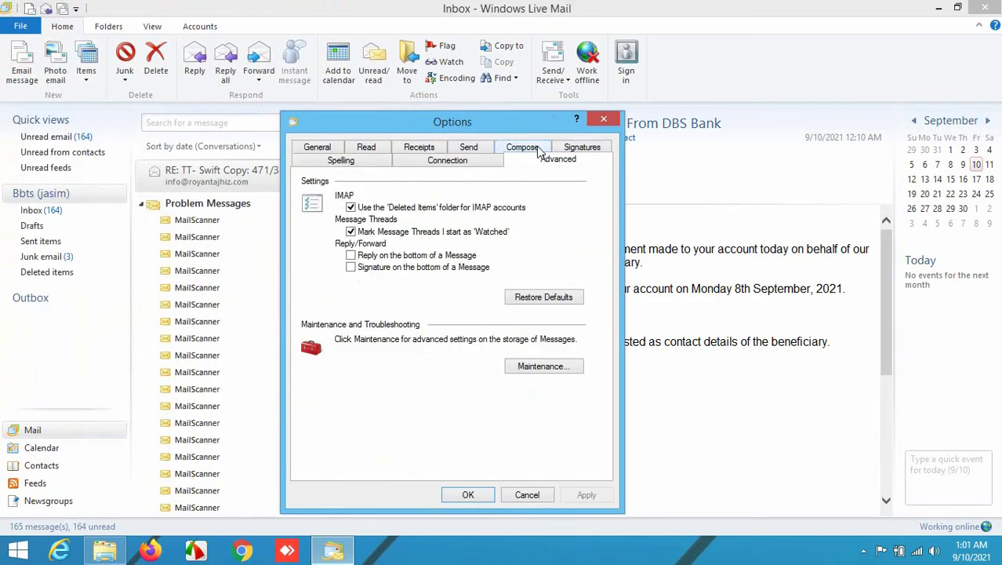
click(540, 369)
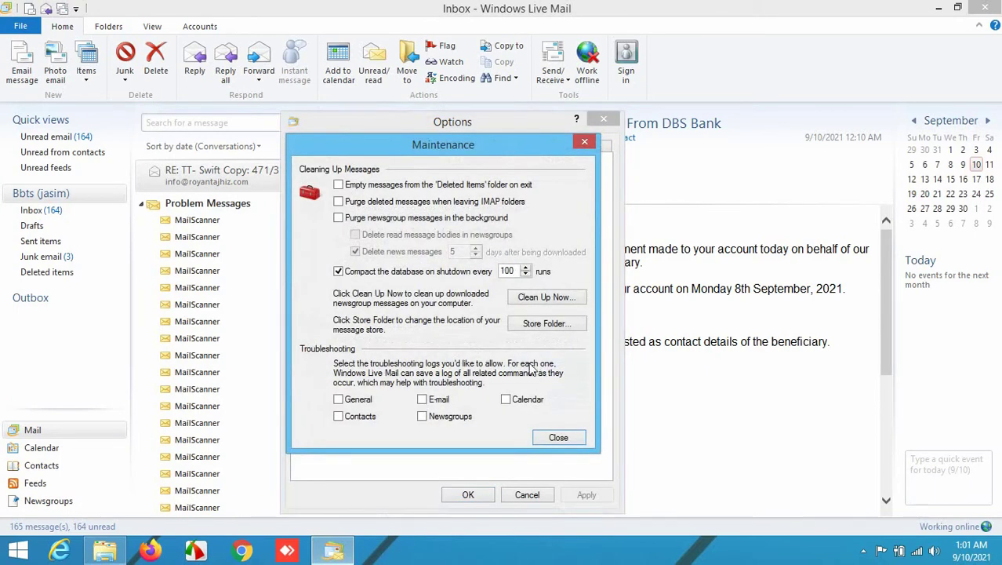
click(529, 328)
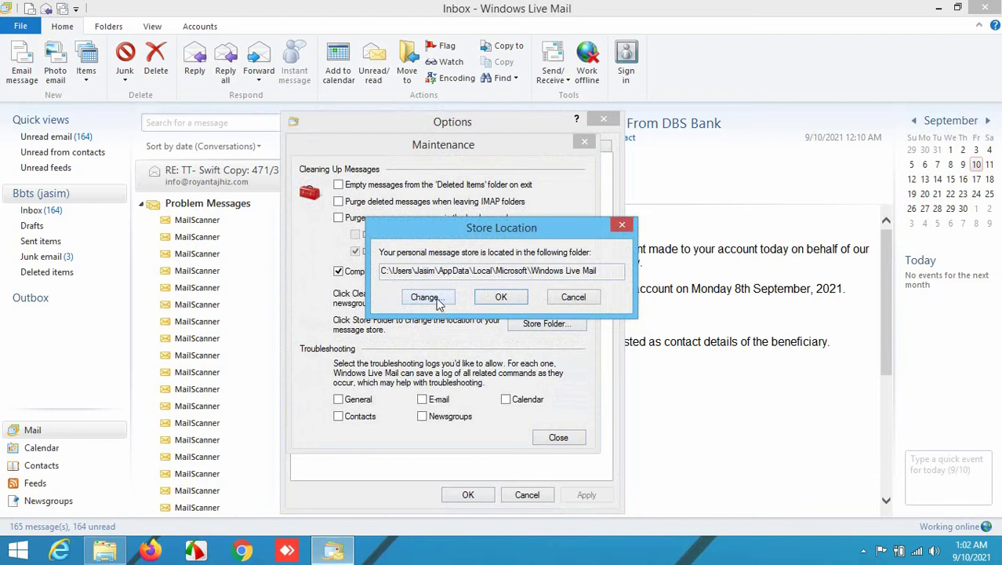
Set the store folder to G:\ by browsing through This PC to the G: drive.
click(437, 302)
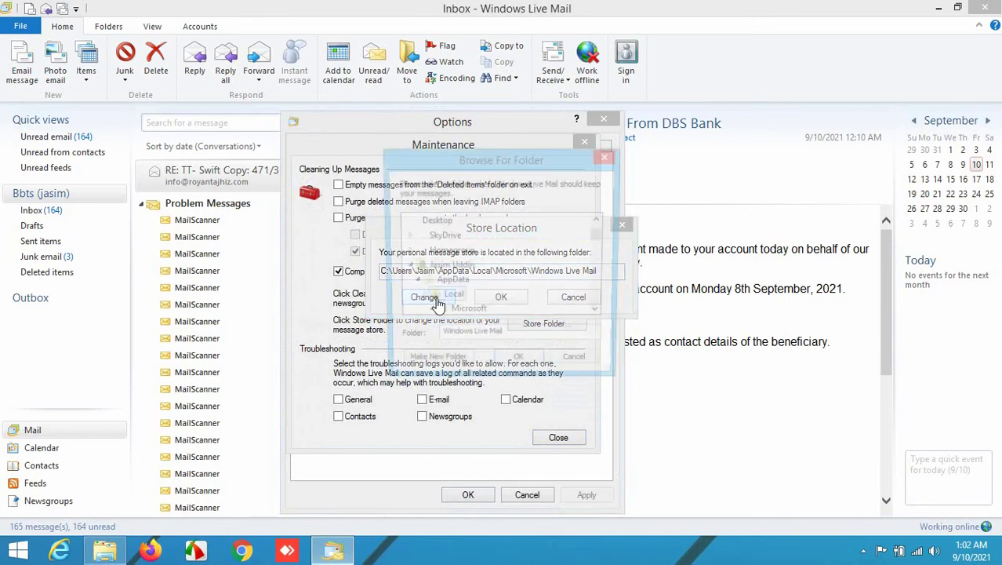
drag(601, 235, 600, 317)
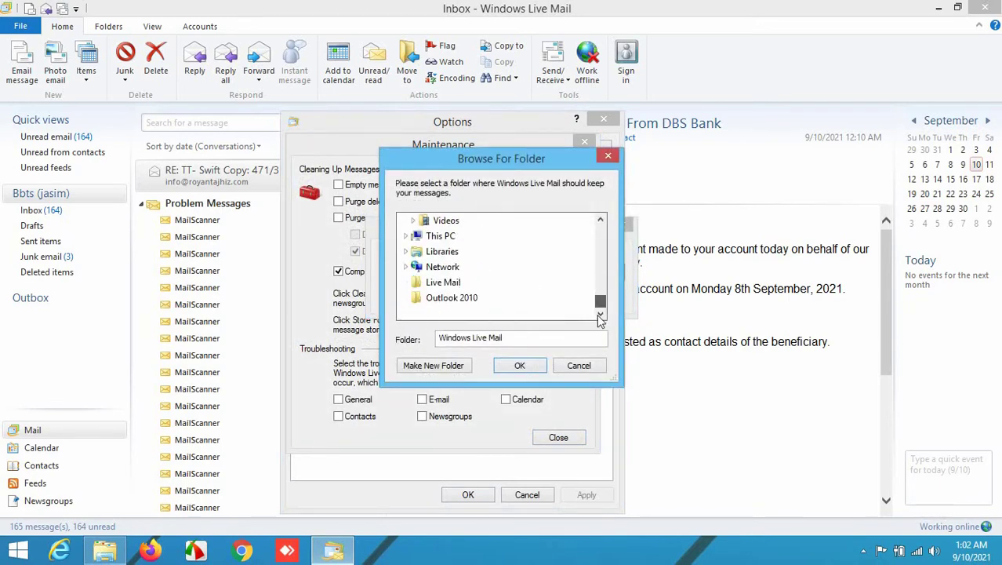
scroll(470, 267, up, 1)
scroll(438, 269, down, 1)
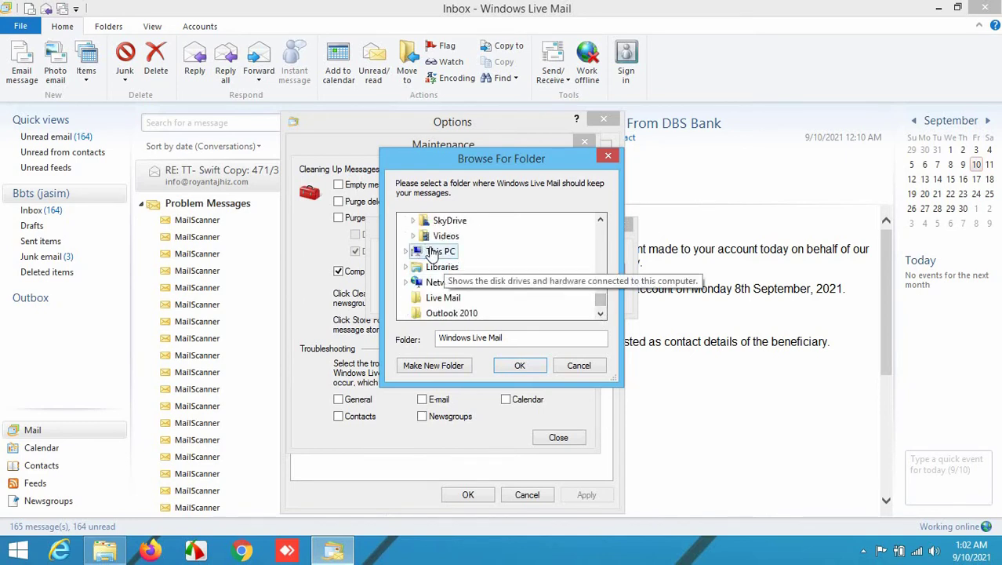
double_click(432, 256)
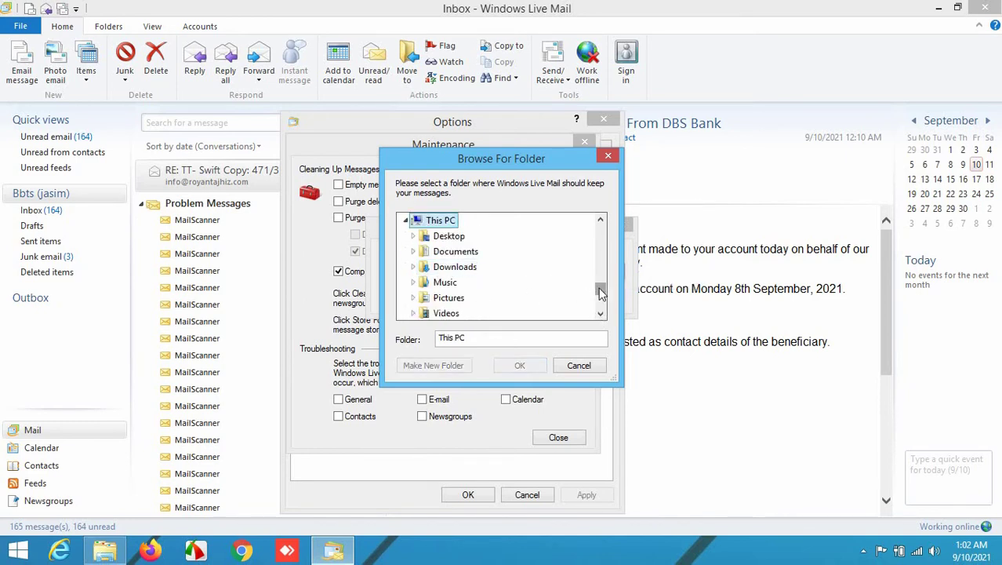
scroll(601, 292, down, 2)
double_click(453, 271)
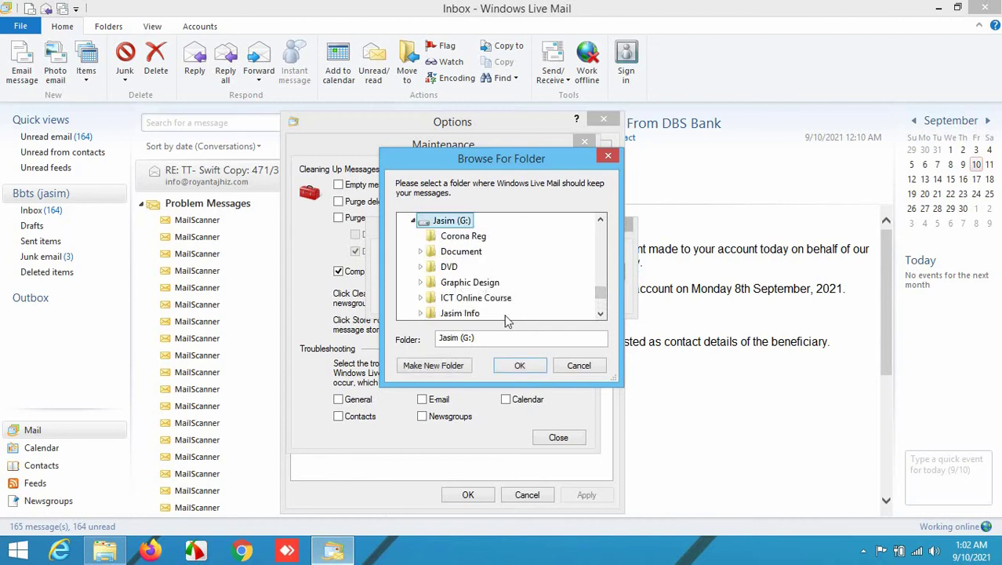
click(520, 367)
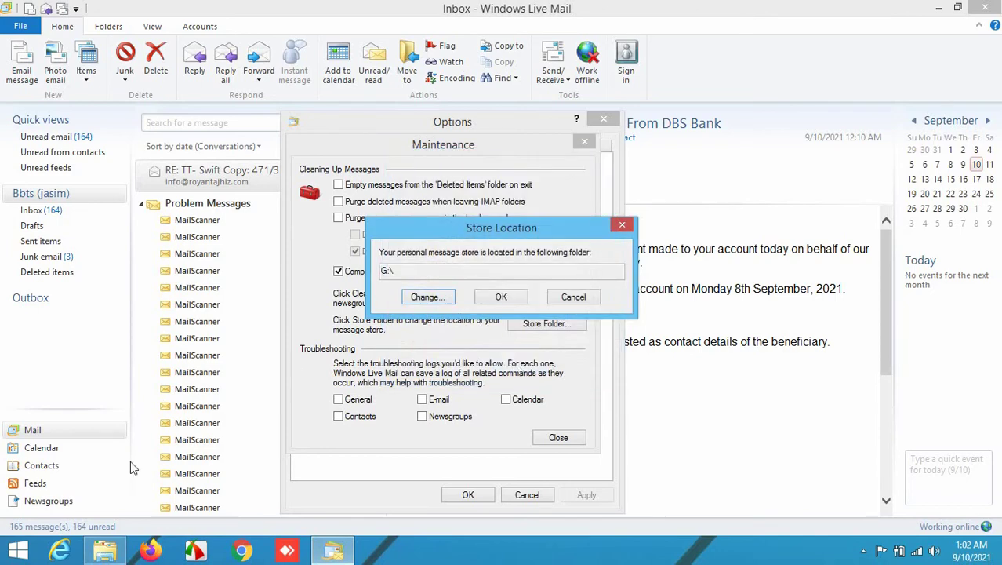
Create a new folder named 'mail backup' on the G: drive in File Explorer.
click(104, 552)
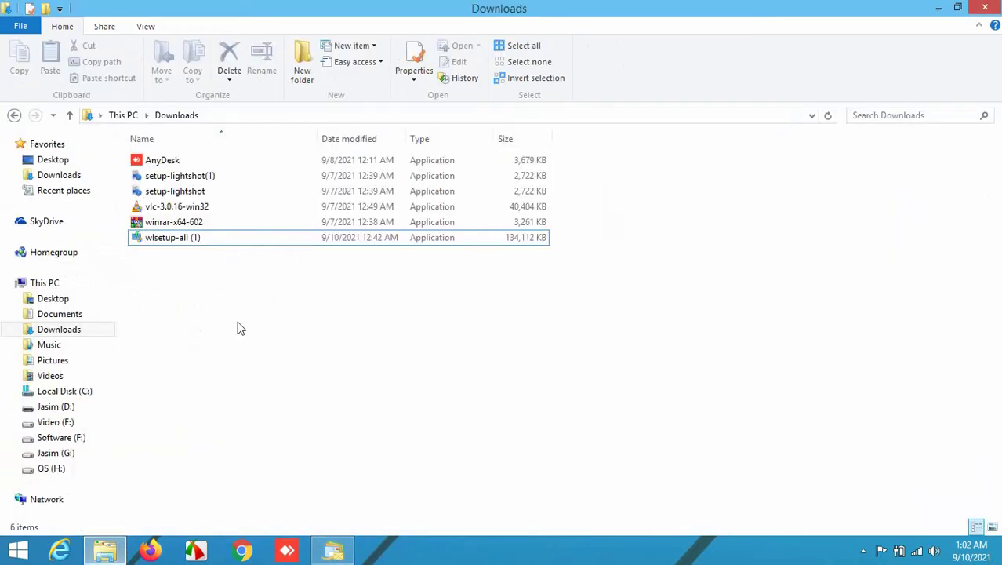
click(56, 454)
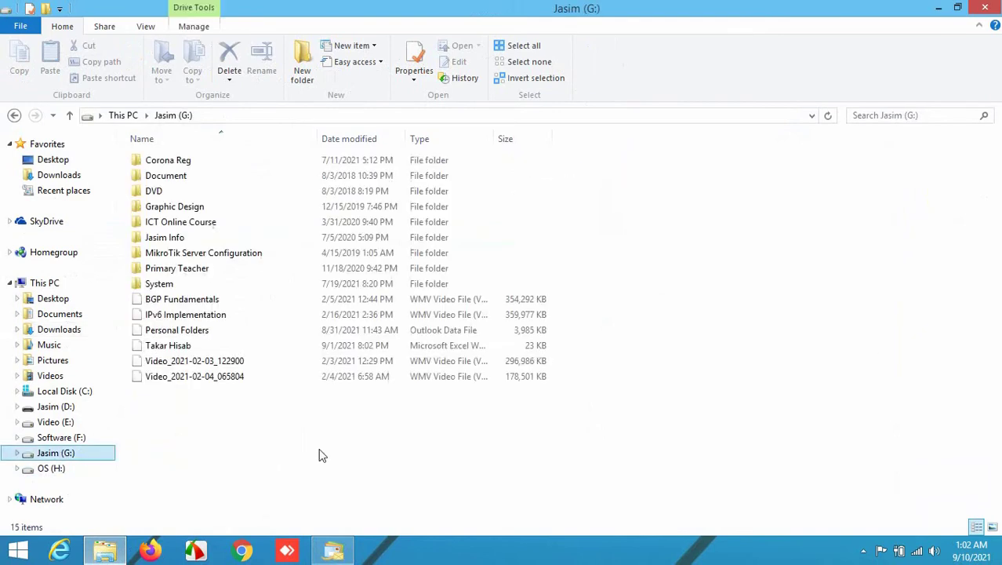
right_click(394, 479)
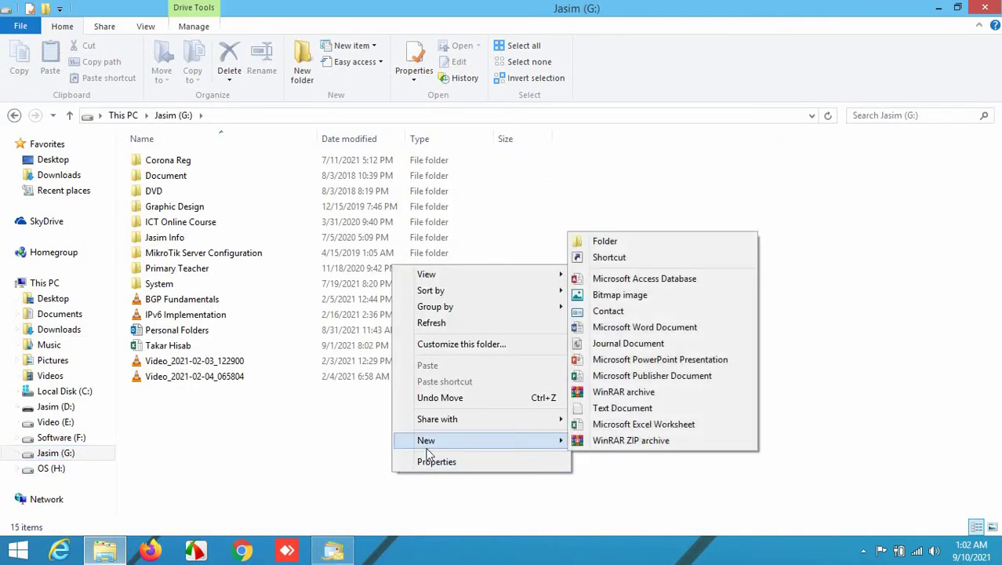
click(628, 244)
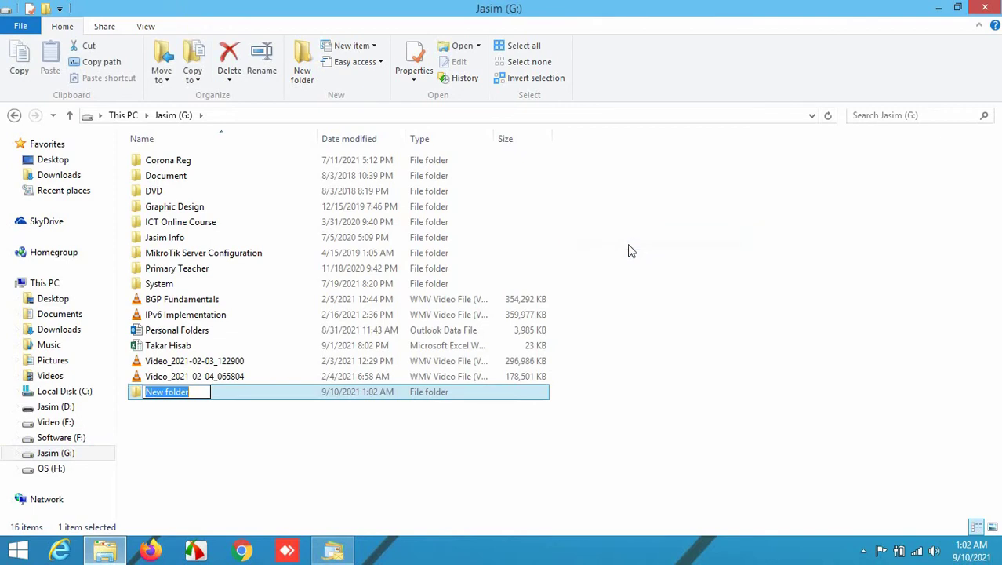
text(mail b)
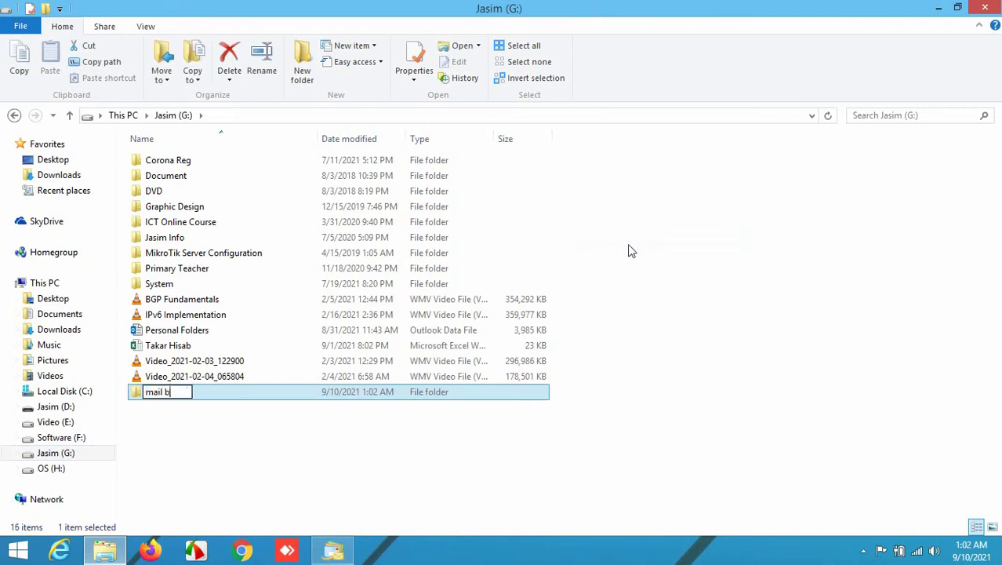
text(ackup)
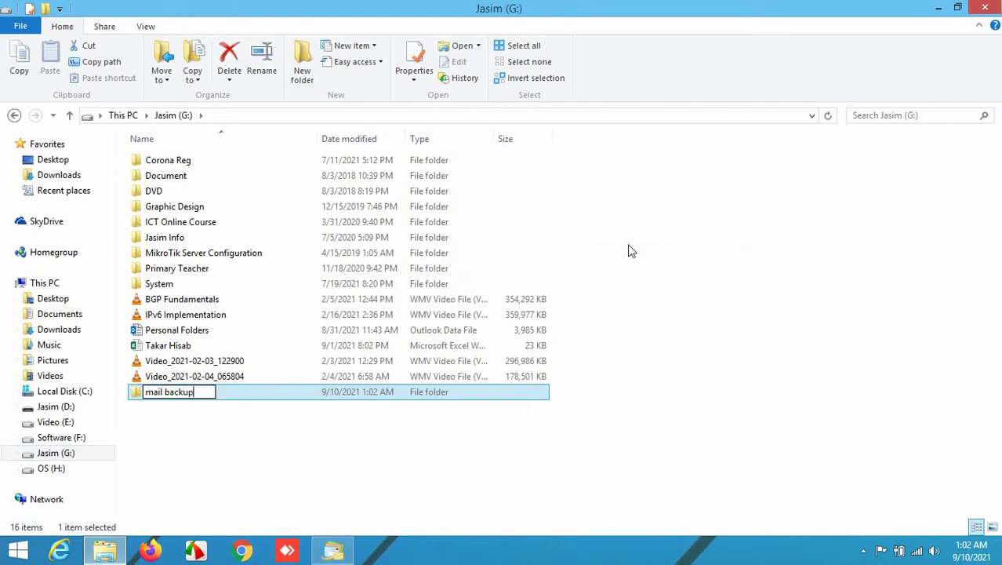
click(313, 468)
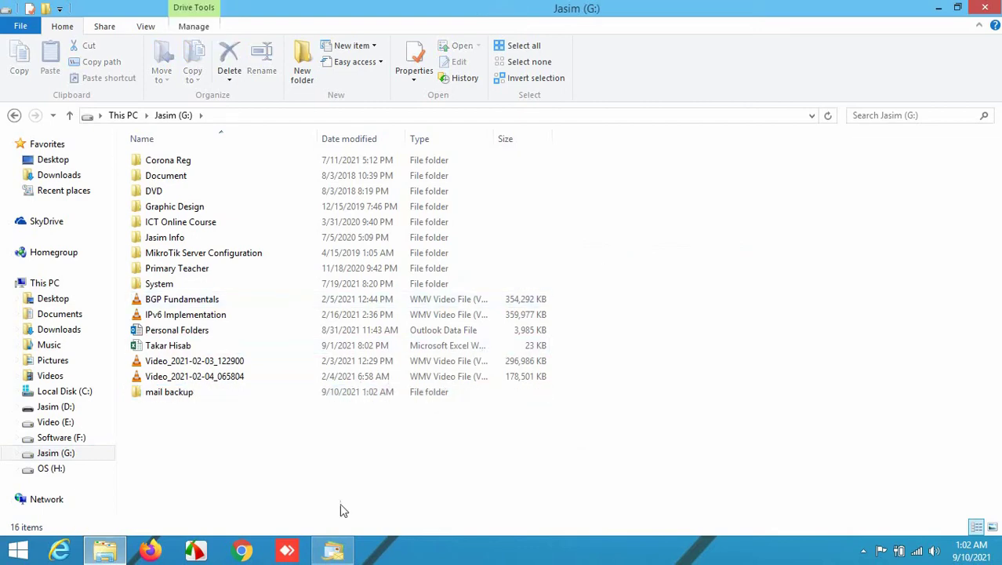
click(335, 549)
Choose G:\mail backup as the new message store folder.
click(423, 292)
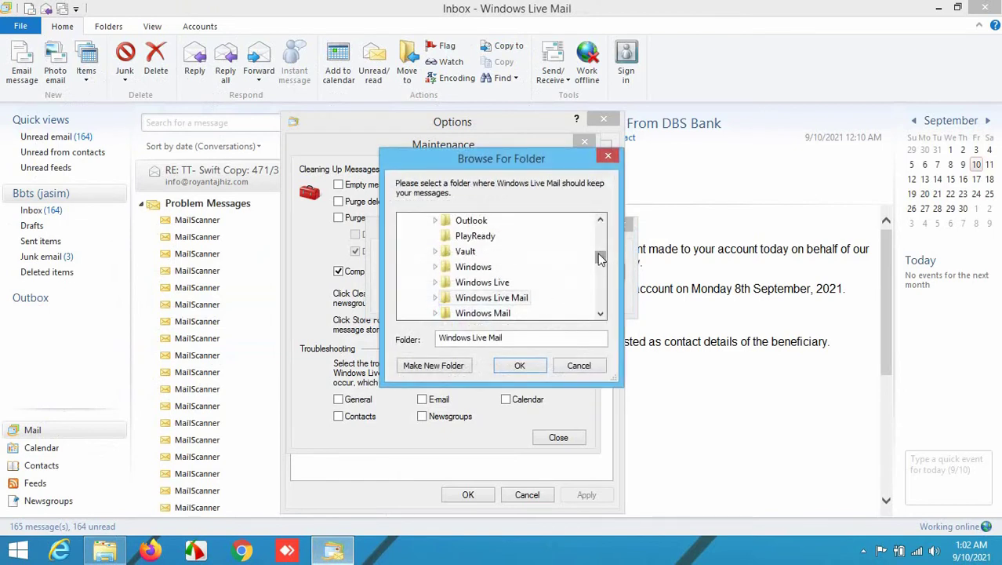
drag(600, 258, 600, 296)
double_click(453, 267)
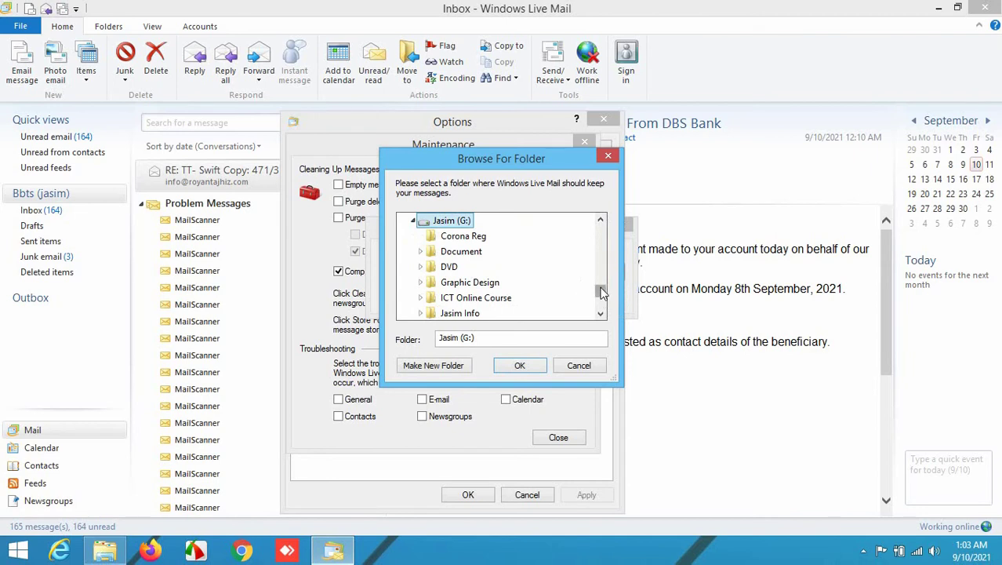
drag(600, 290, 601, 298)
click(463, 235)
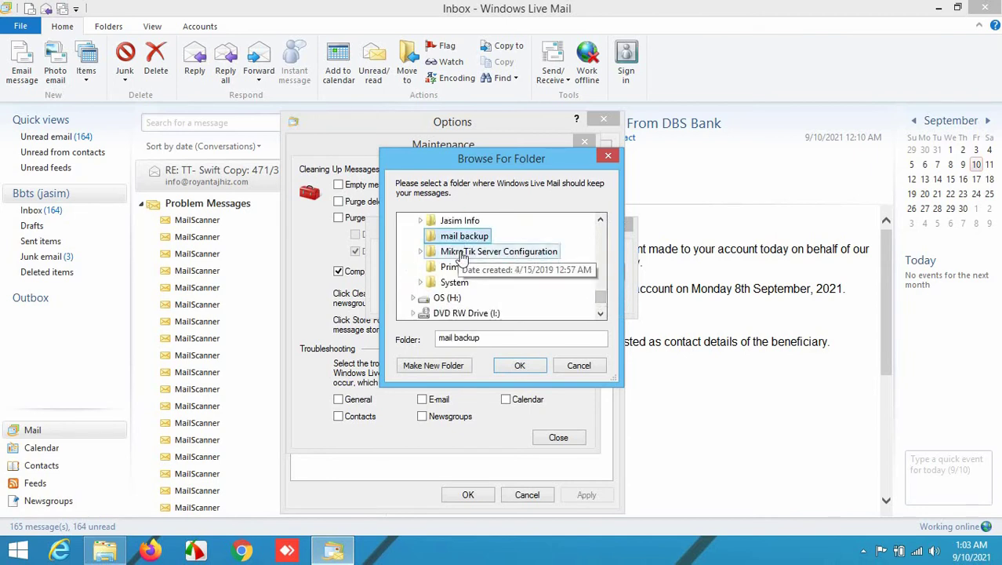
click(525, 368)
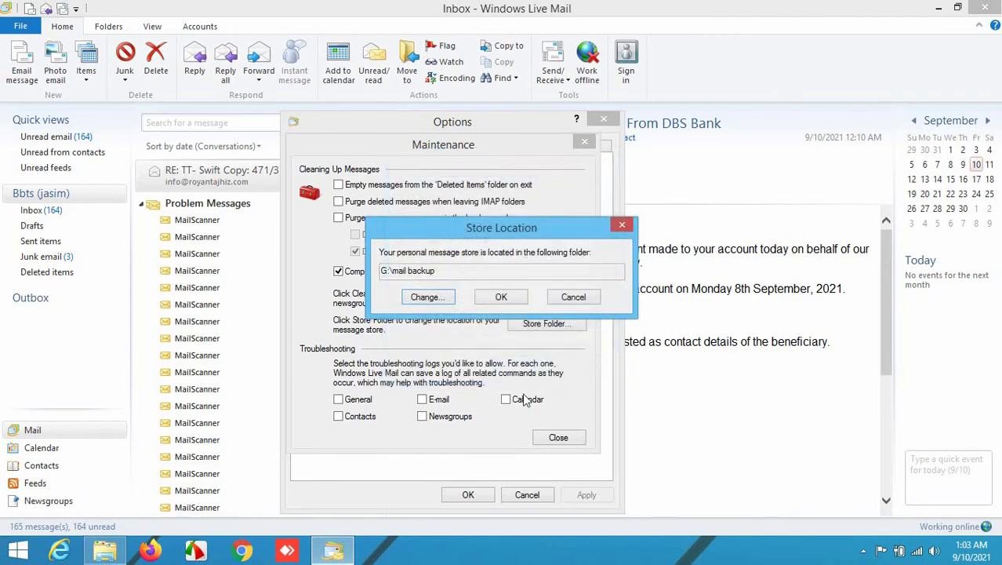
Accept the new store location, dismiss the restart notice, and close Maintenance and Options.
click(503, 298)
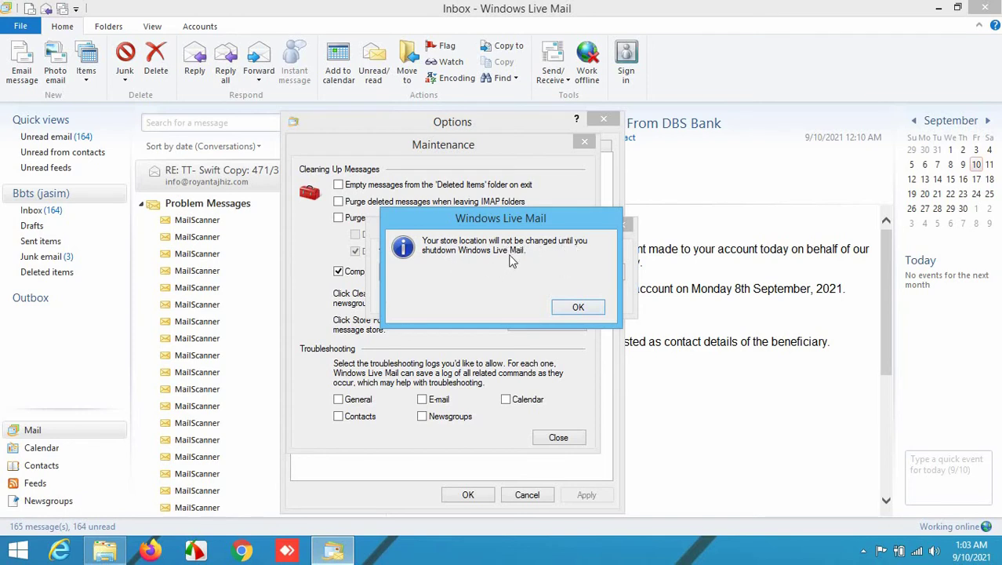
click(579, 308)
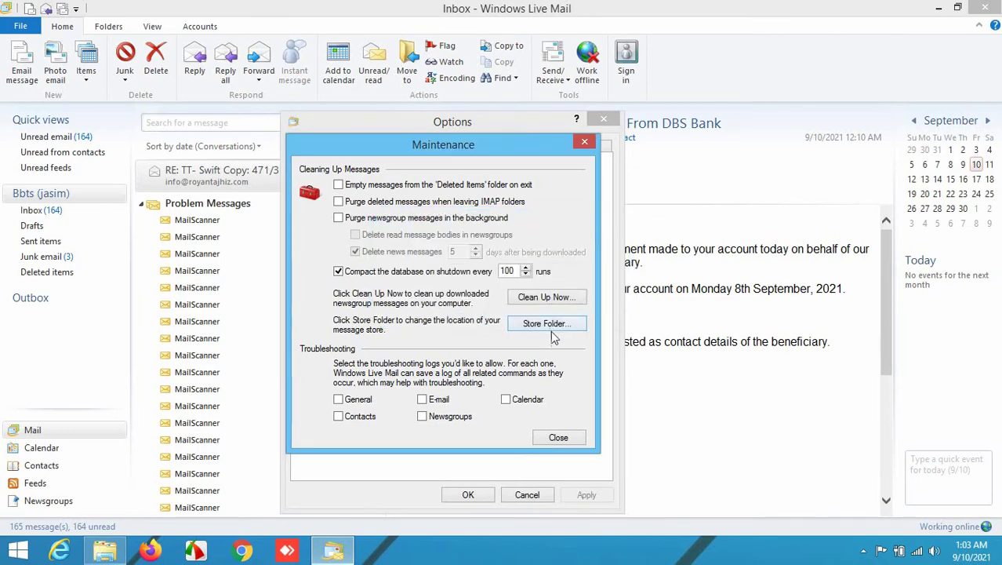
click(559, 436)
click(470, 494)
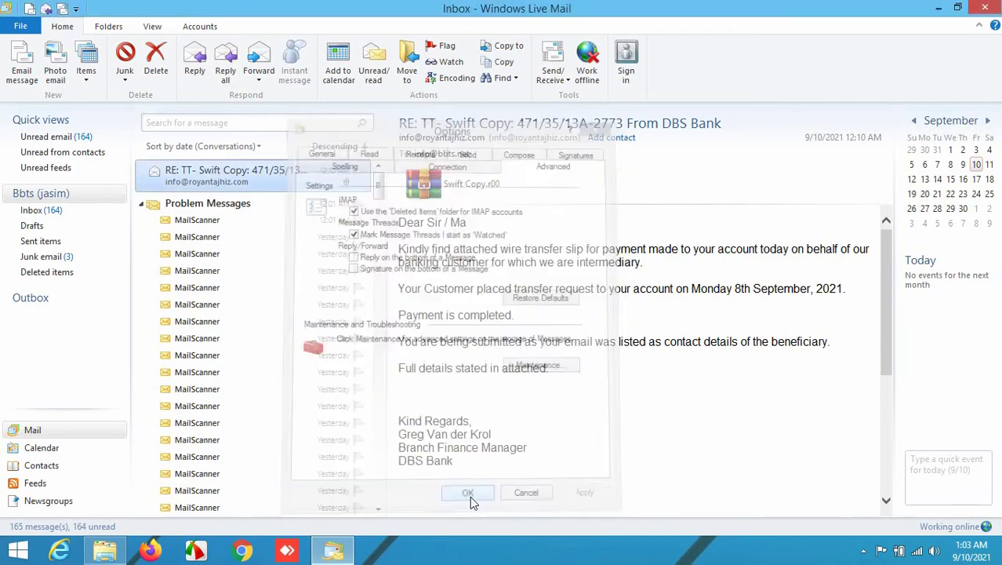
Close and reopen Windows Live Mail, answering Yes to keep it as the default email program.
mouse_move(996, 14)
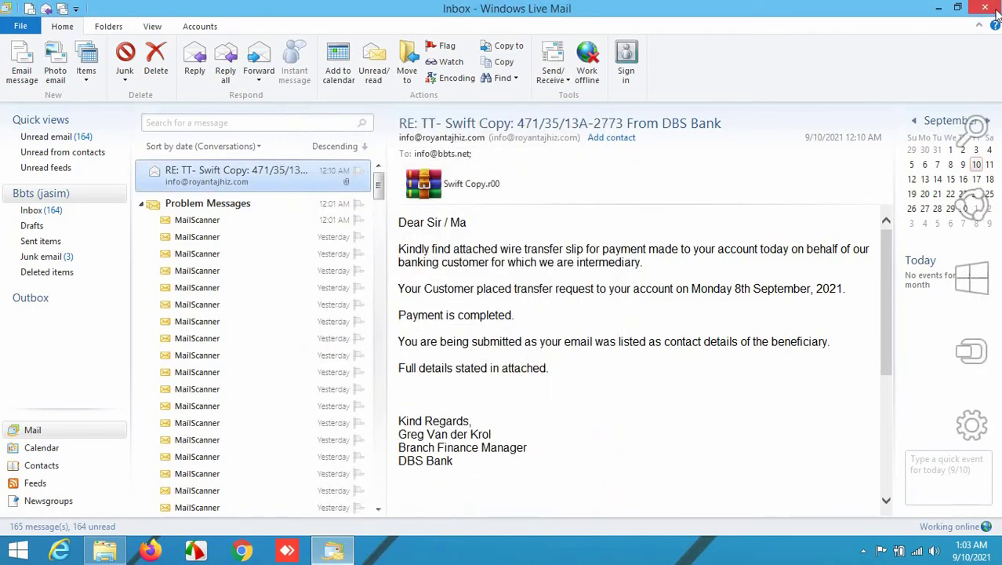
click(987, 8)
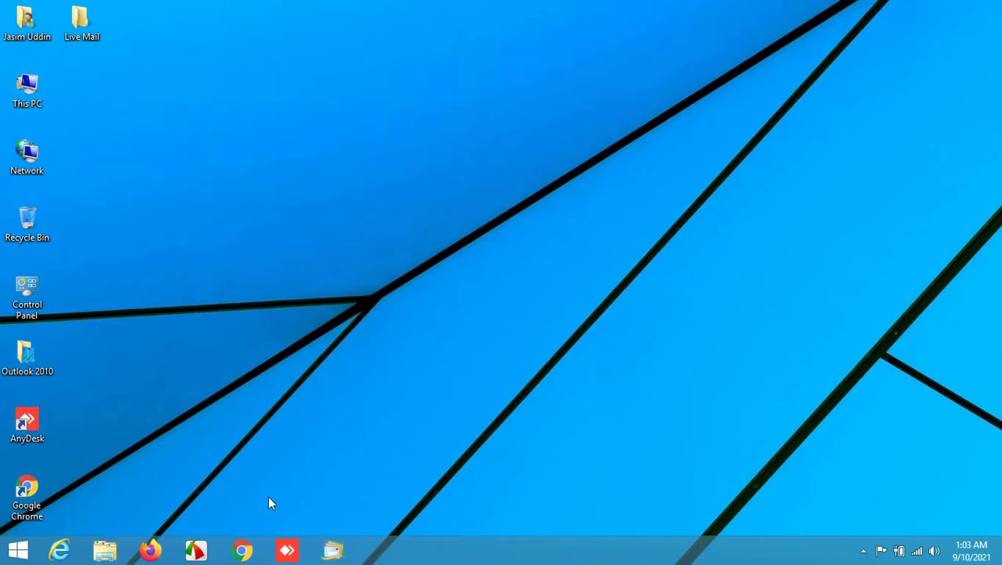
click(332, 549)
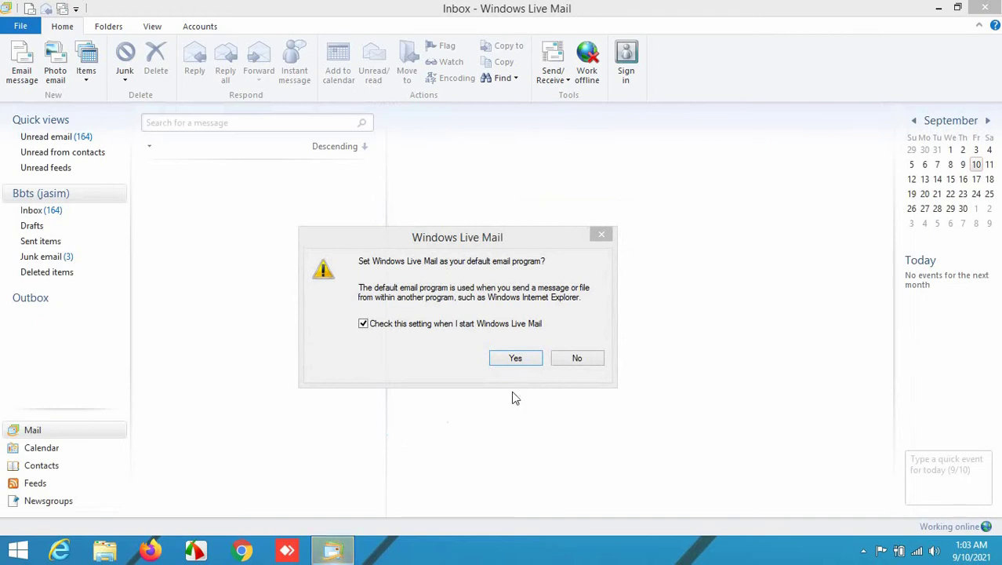
click(527, 359)
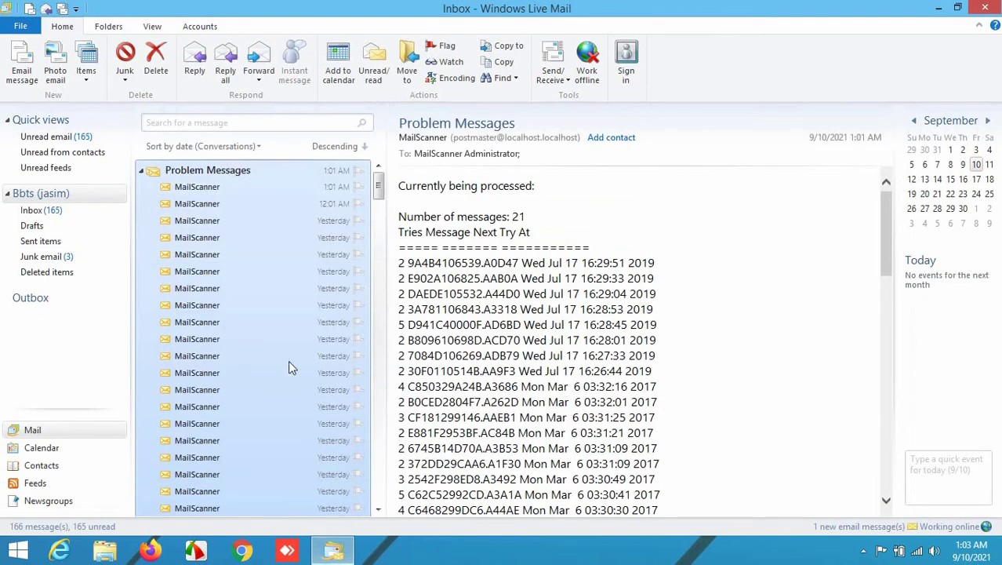
click(222, 340)
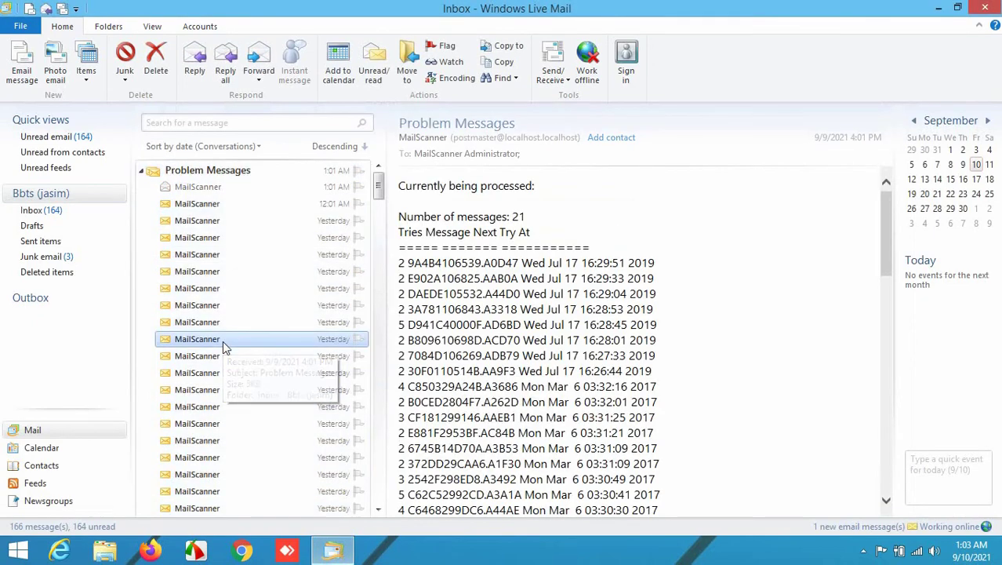
click(28, 32)
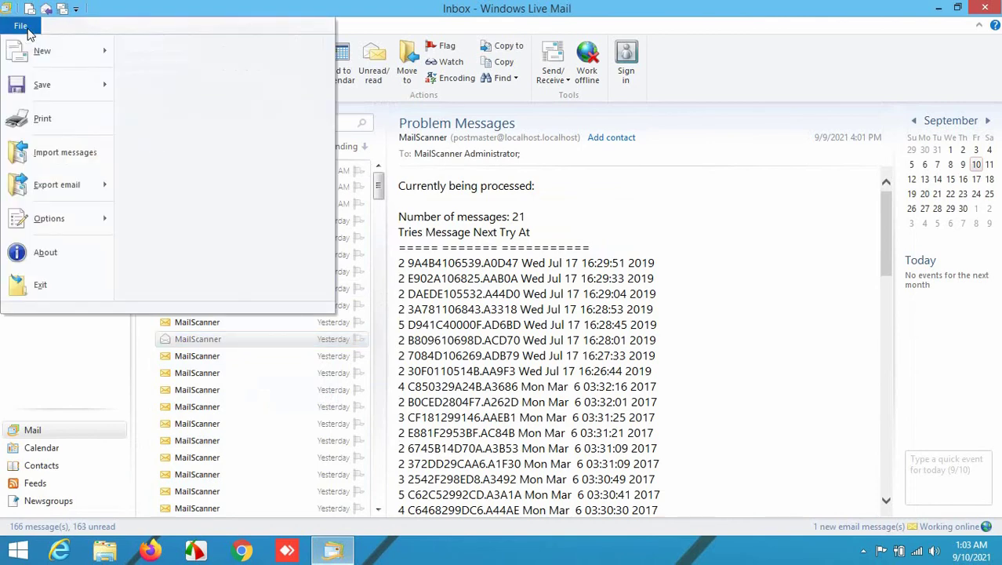
mouse_move(70, 219)
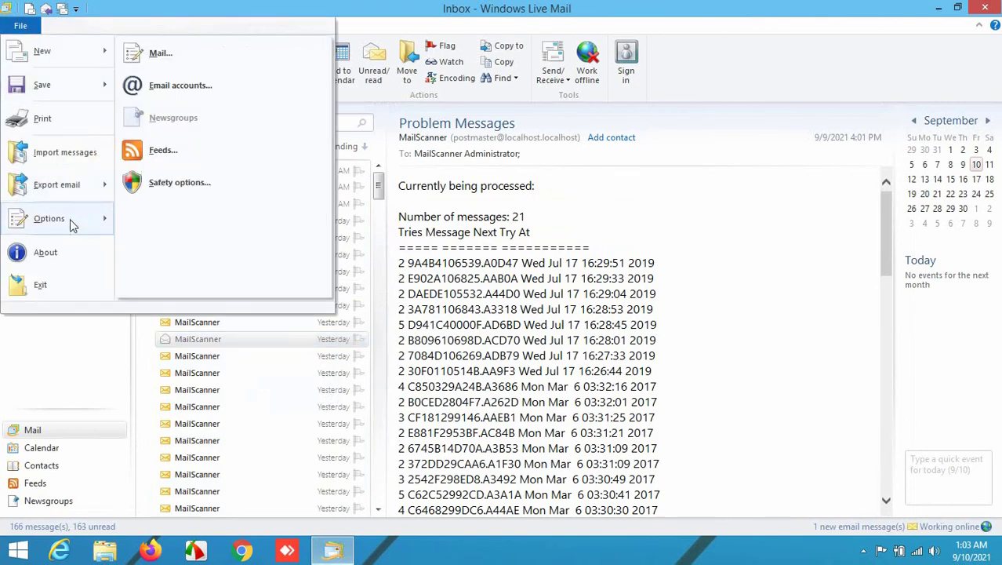
click(160, 52)
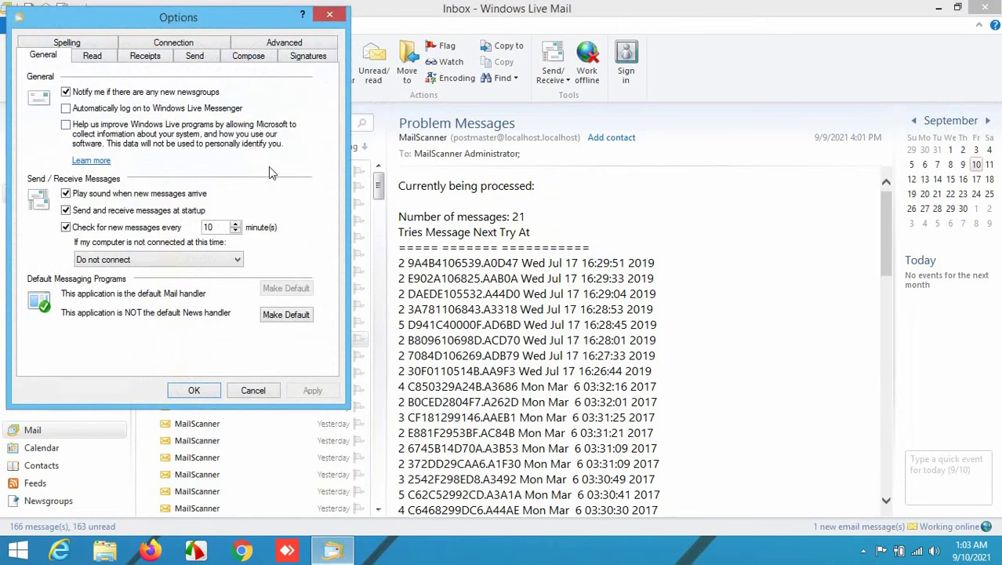
click(284, 42)
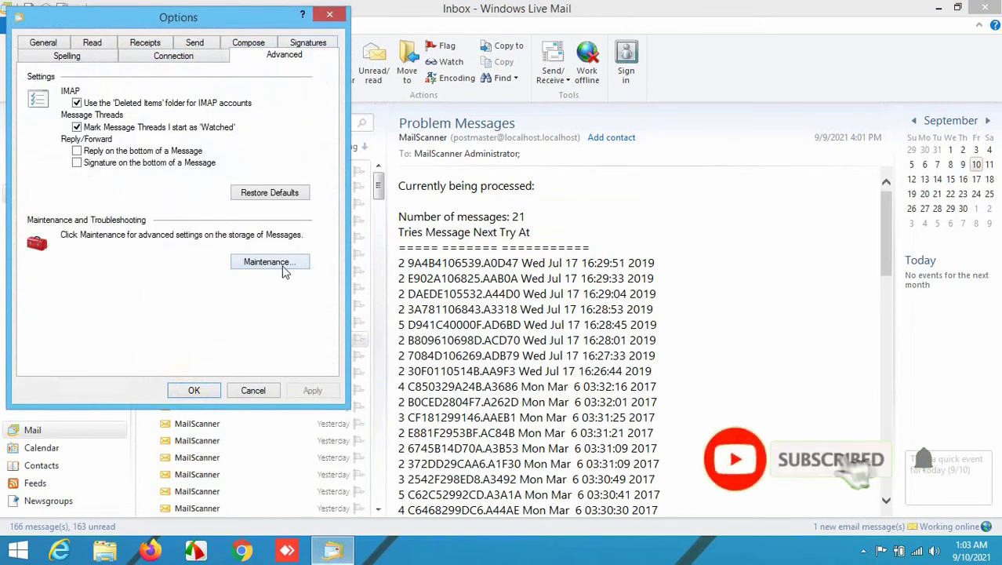
click(268, 262)
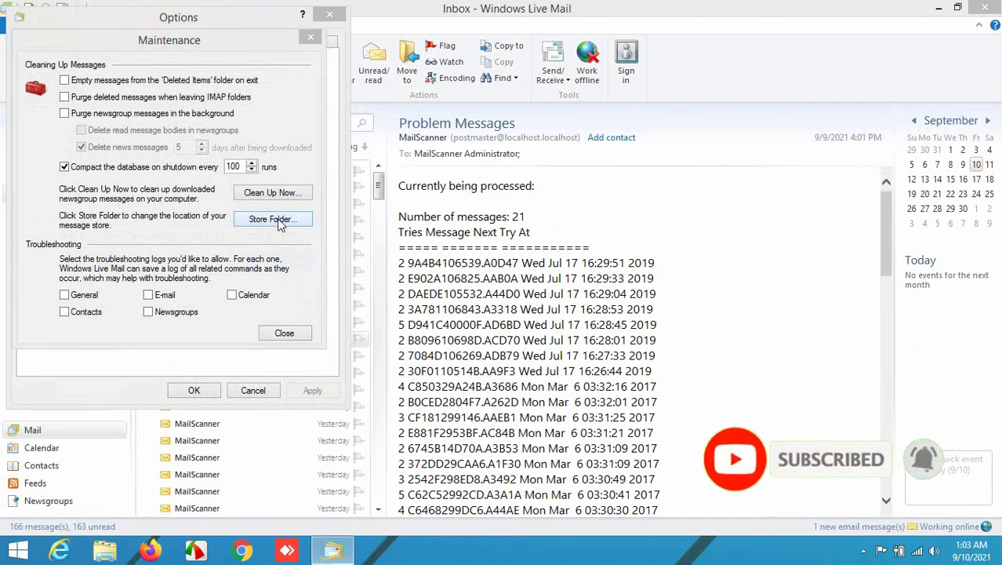
click(280, 221)
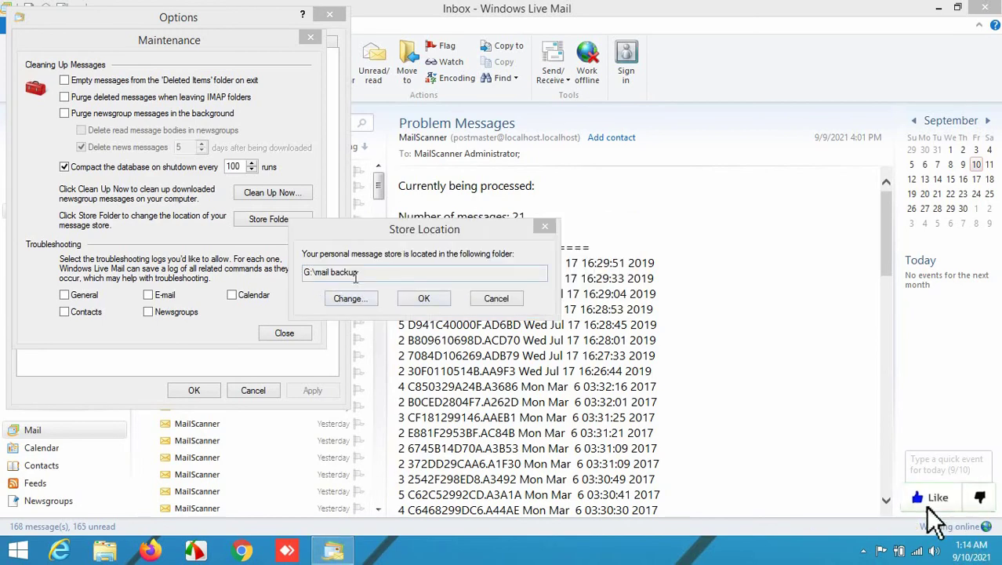
click(424, 302)
click(287, 332)
click(213, 395)
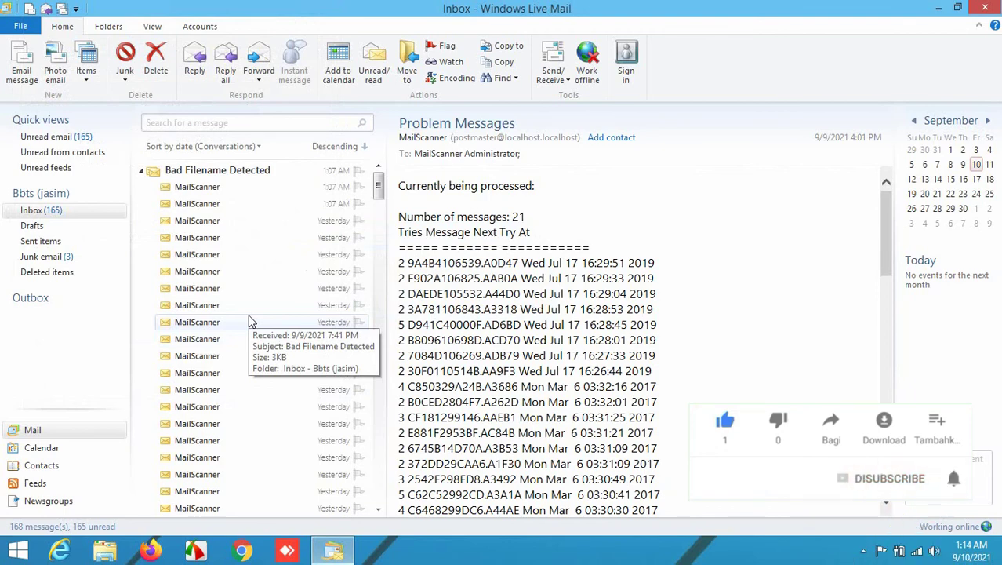
Send a new email with subject 'test' to the account's own address.
click(21, 69)
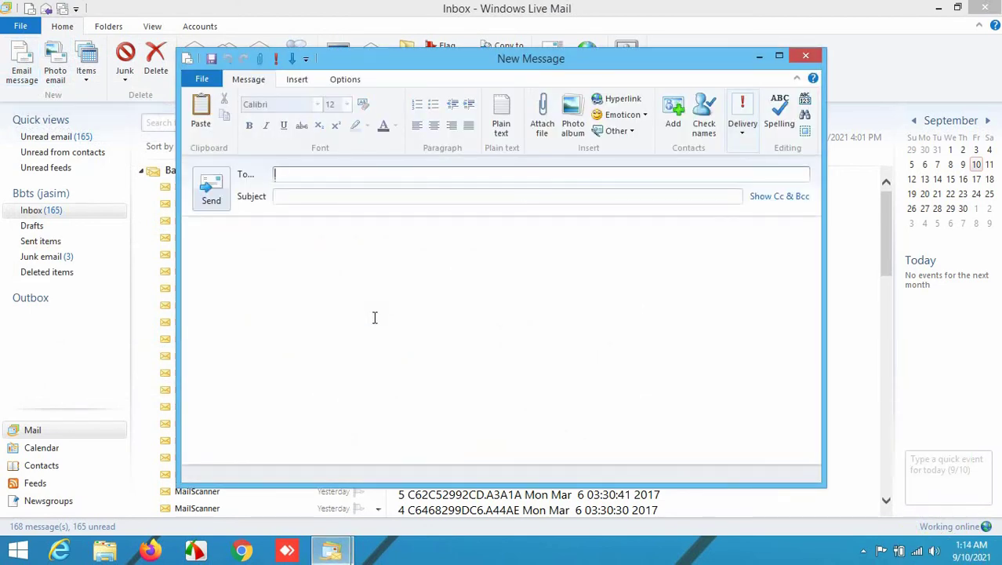
click(303, 196)
text(test)
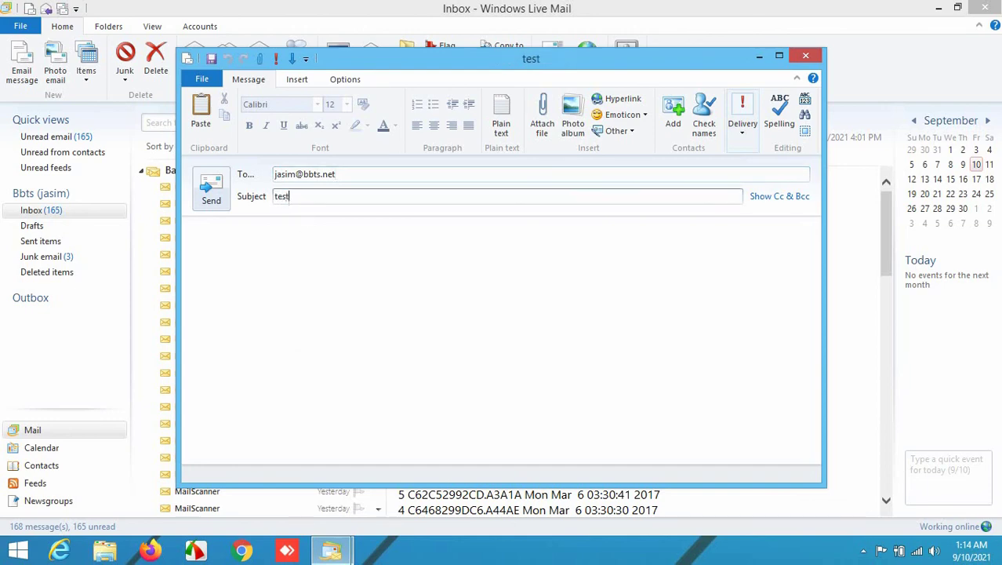
click(210, 195)
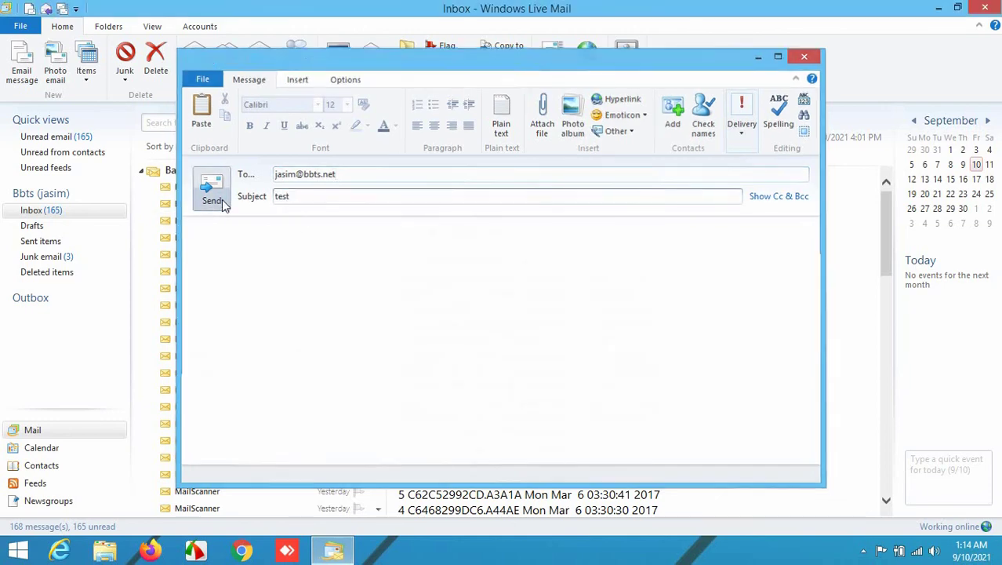
Check the default account for new mail and open the received test message.
click(554, 78)
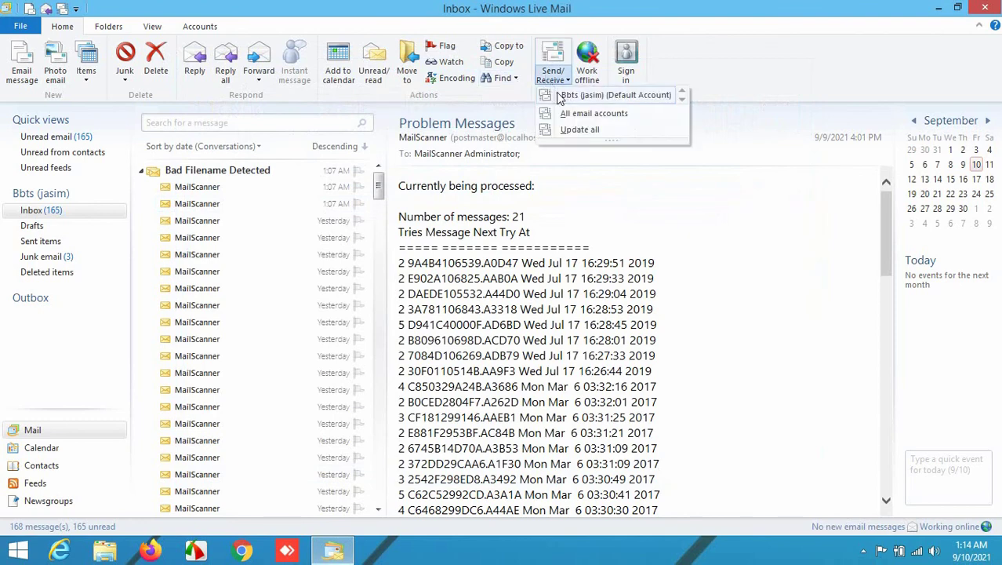
click(559, 95)
click(202, 182)
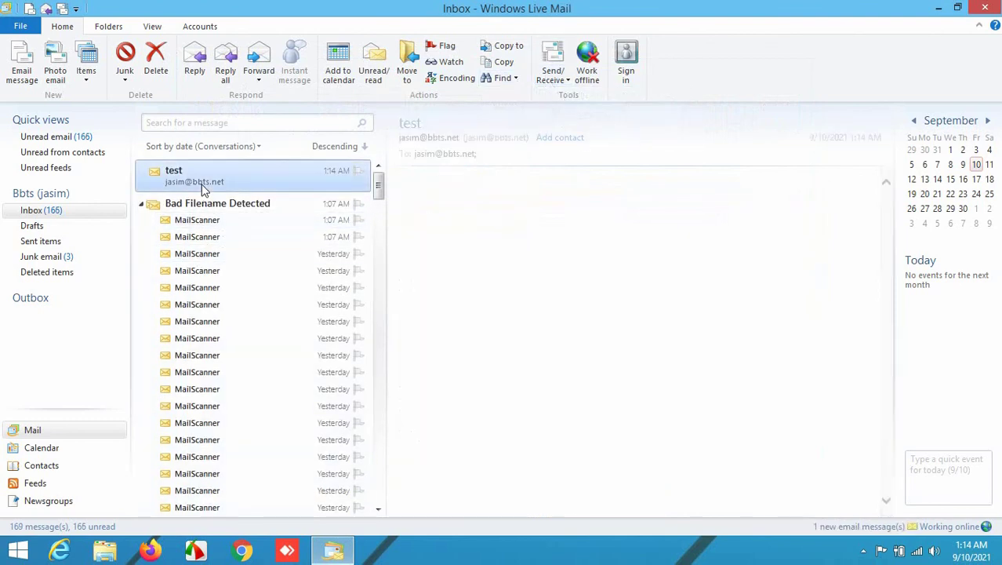